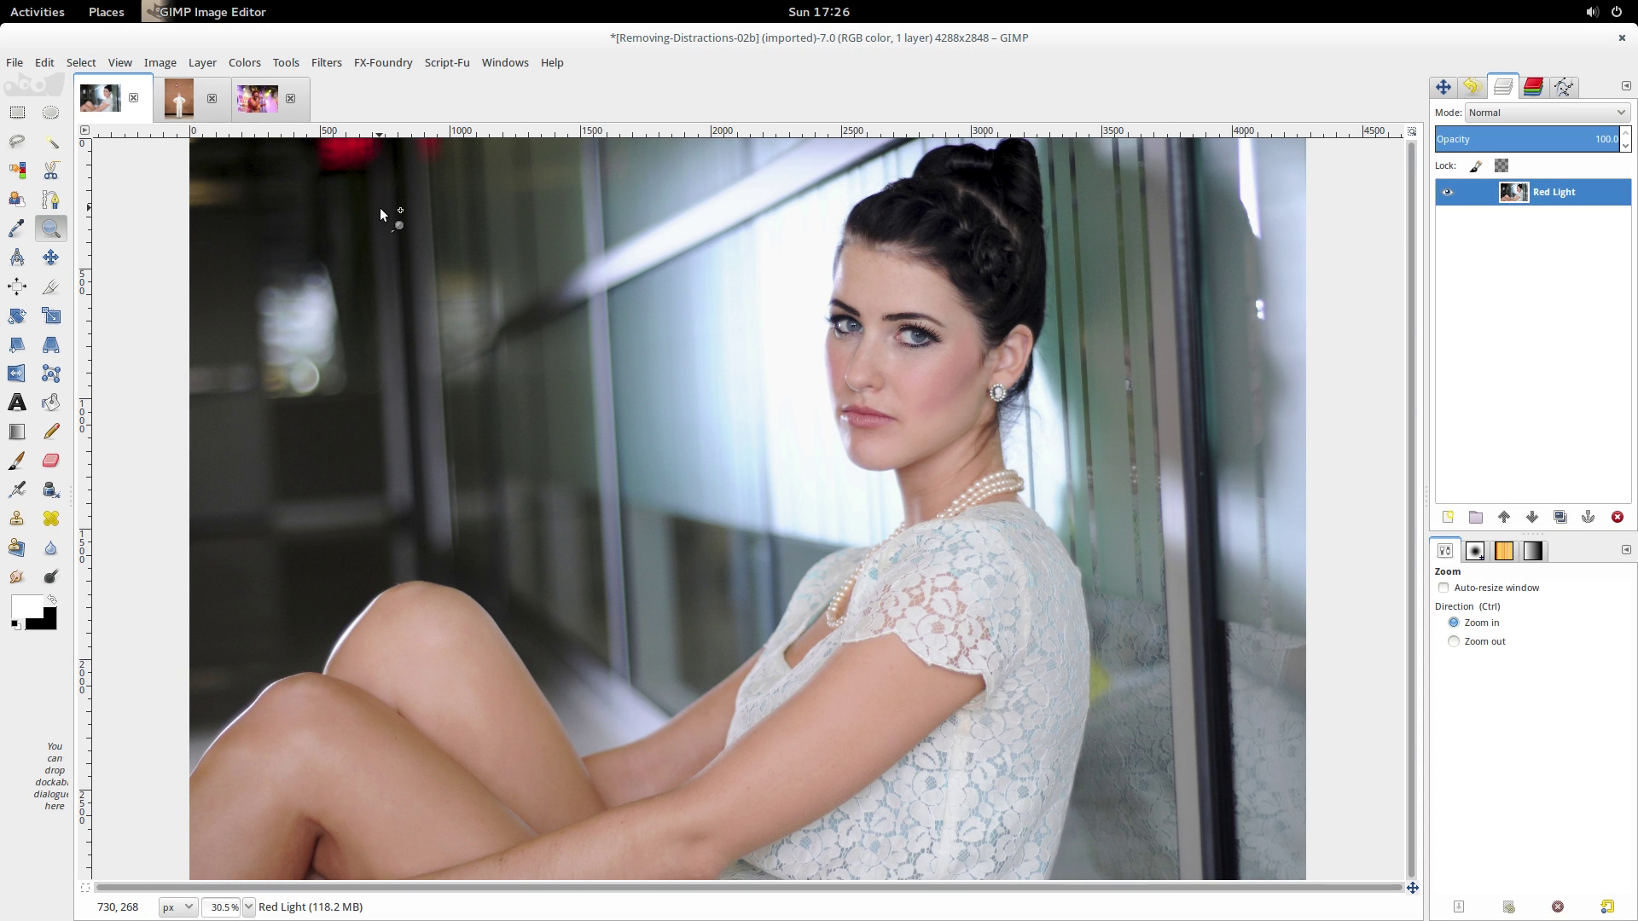
Step: Duplicate the Red Light layer and name the copy 'Clone'
{"action": "right_click", "coordinate": [1524, 197]}
{"action": "left_click", "coordinate": [1504, 300]}
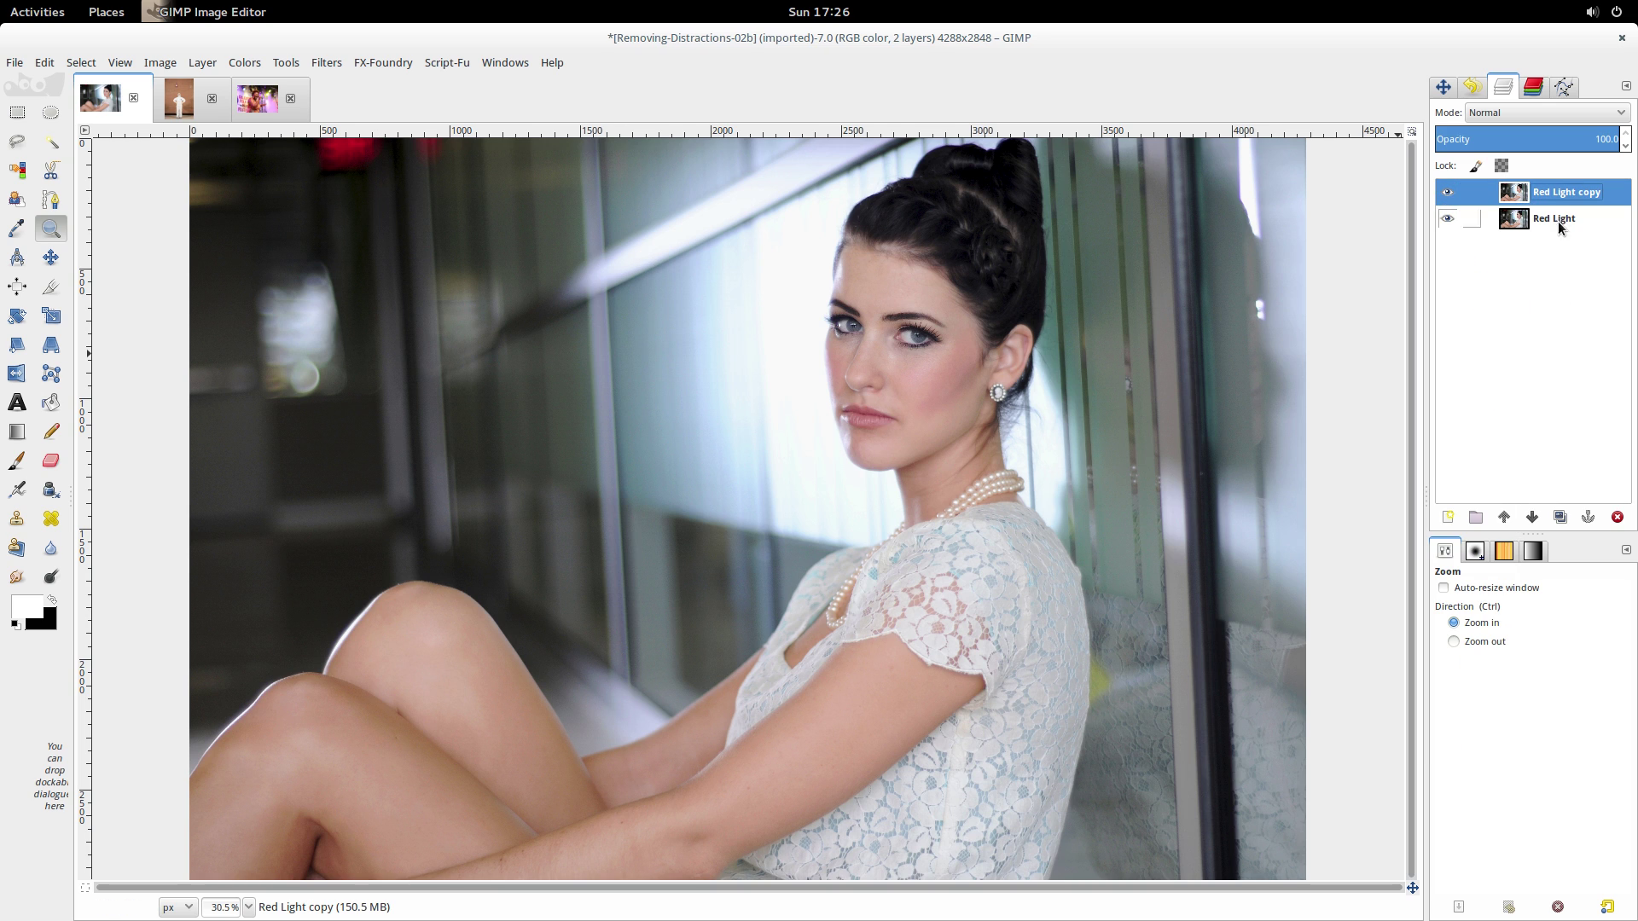
{"action": "double_click", "coordinate": [1567, 193]}
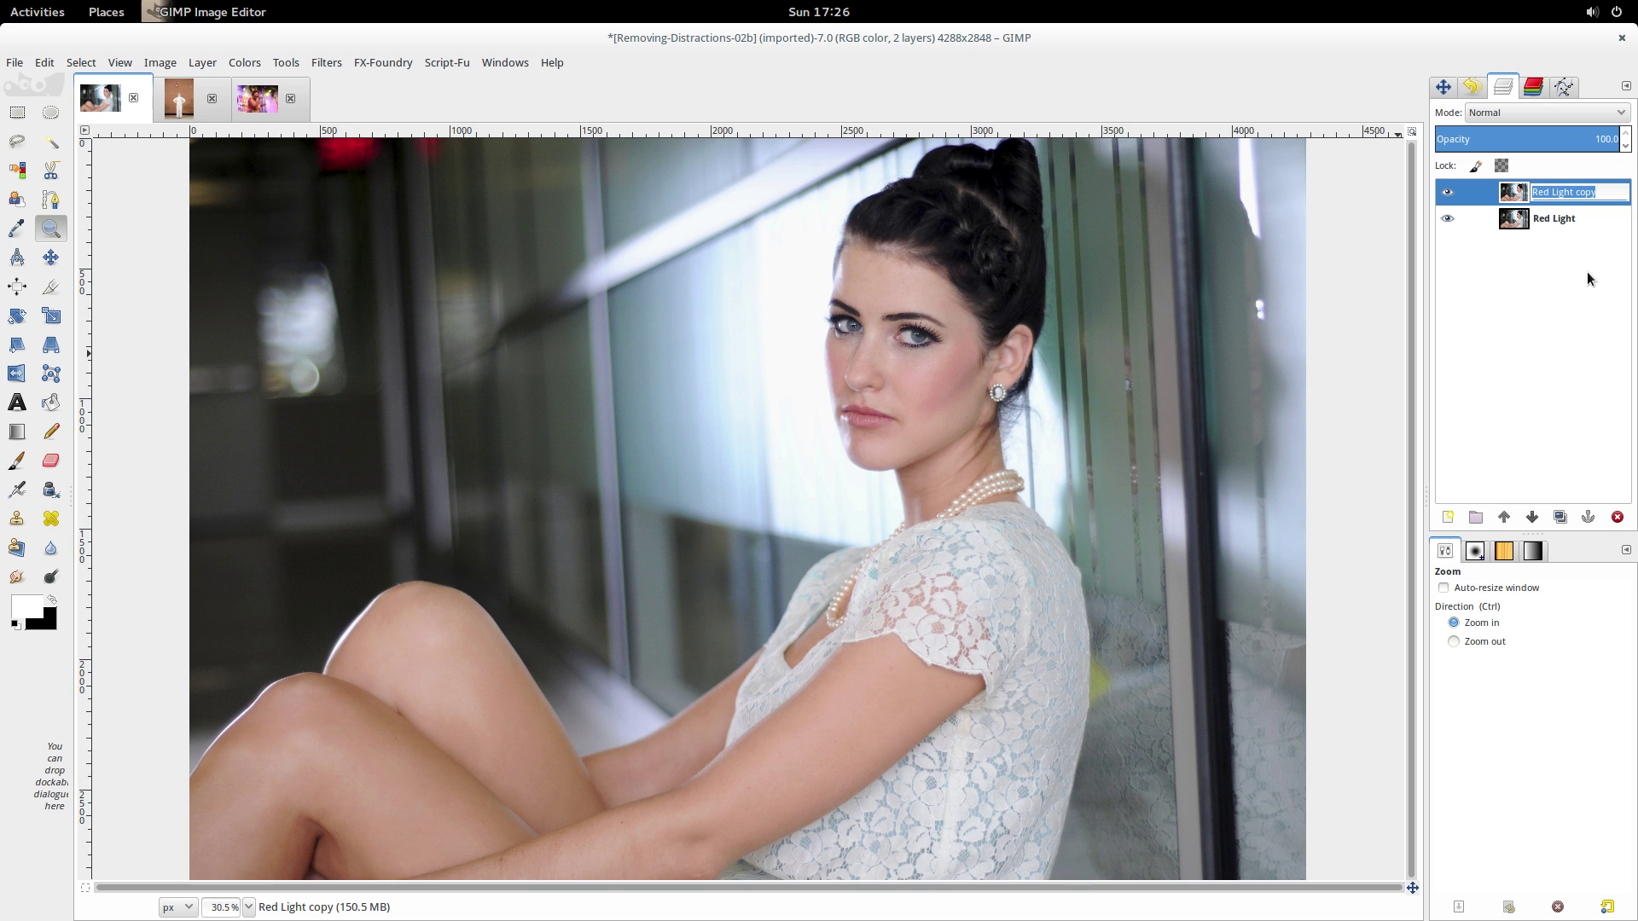
{"action": "type", "text": "Clone"}
{"action": "key", "text": "Return"}
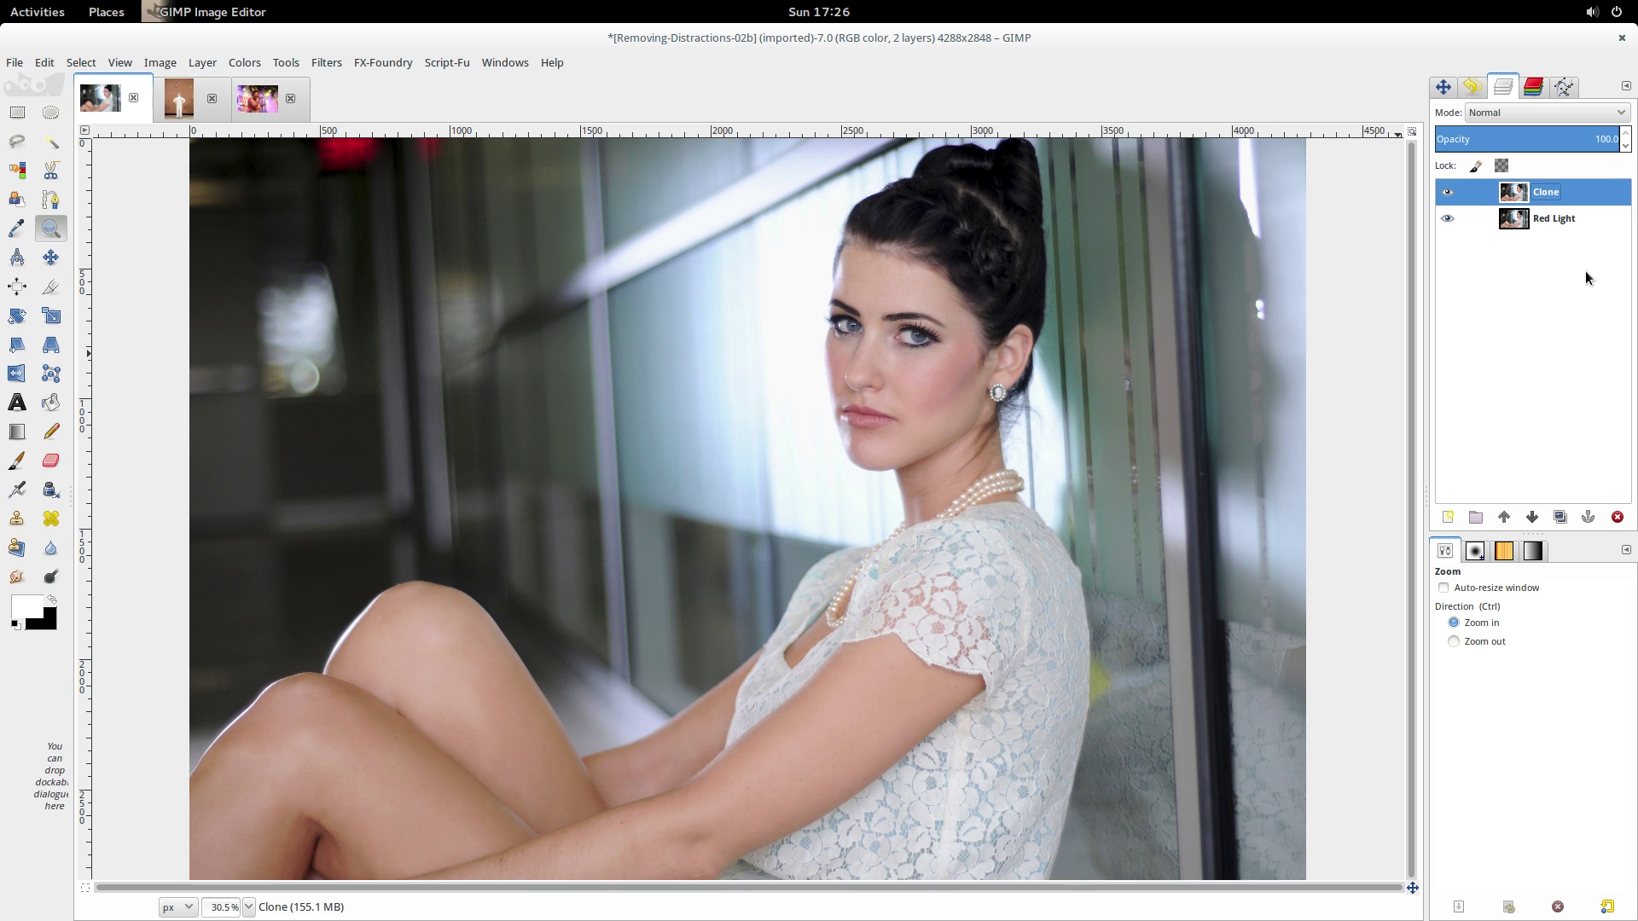
Step: Heal over the top-left red light with a 277.53 brush sampled from dark background
{"action": "left_click", "coordinate": [391, 164]}
{"action": "left_click", "coordinate": [392, 164]}
{"action": "left_click_drag", "start_coordinate": [391, 164], "coordinate": [534, 233]}
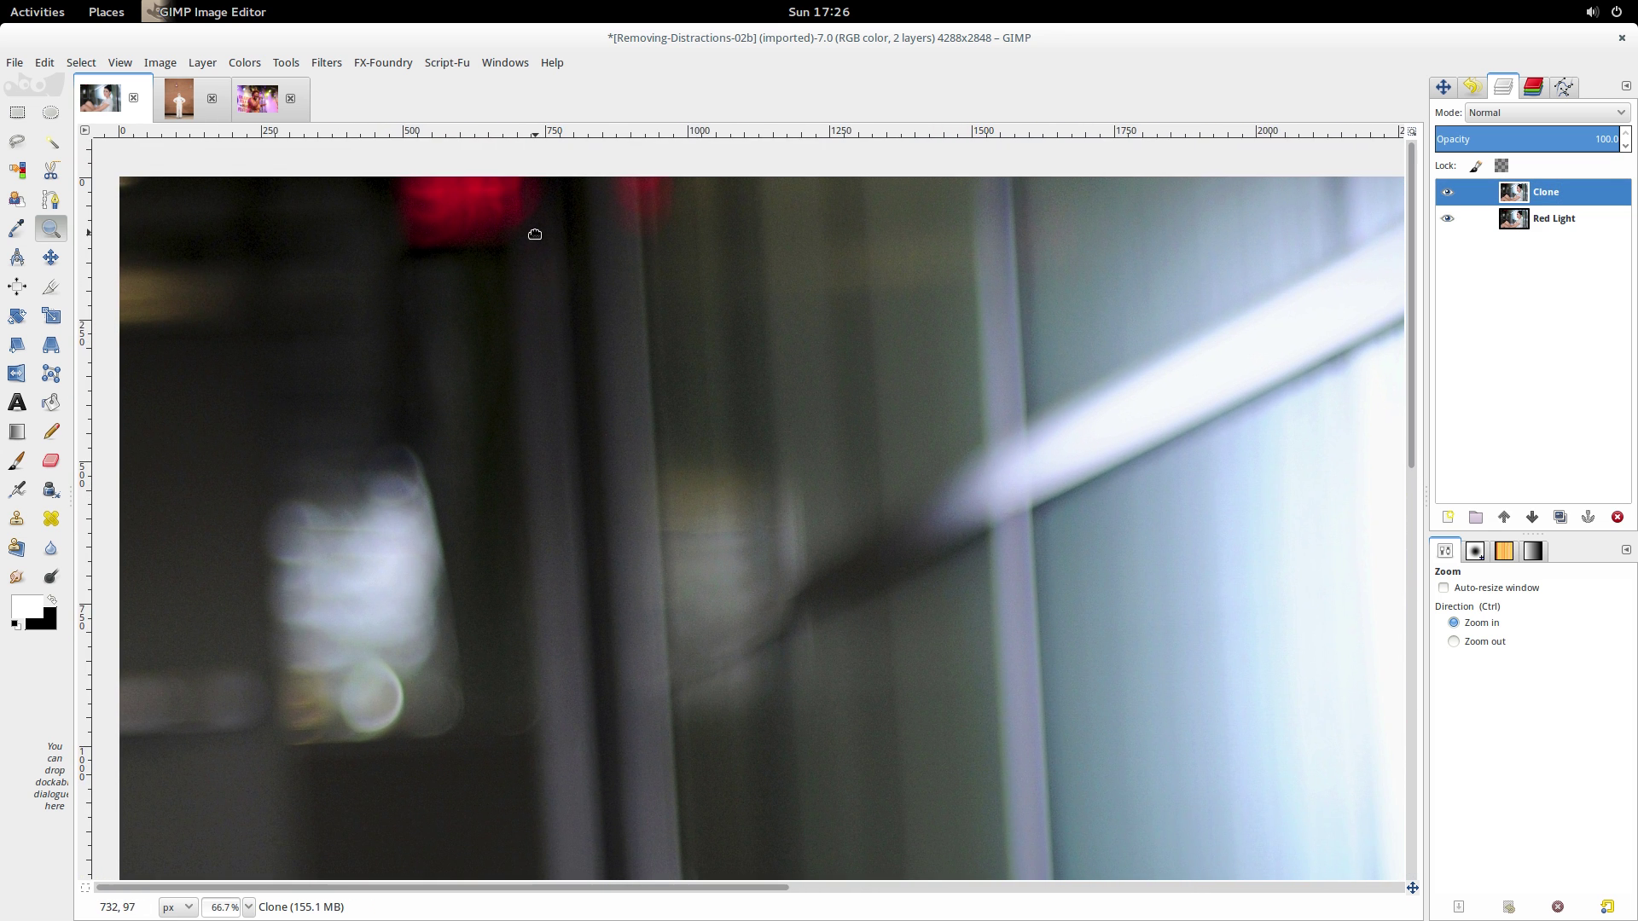
{"action": "left_click", "coordinate": [51, 518]}
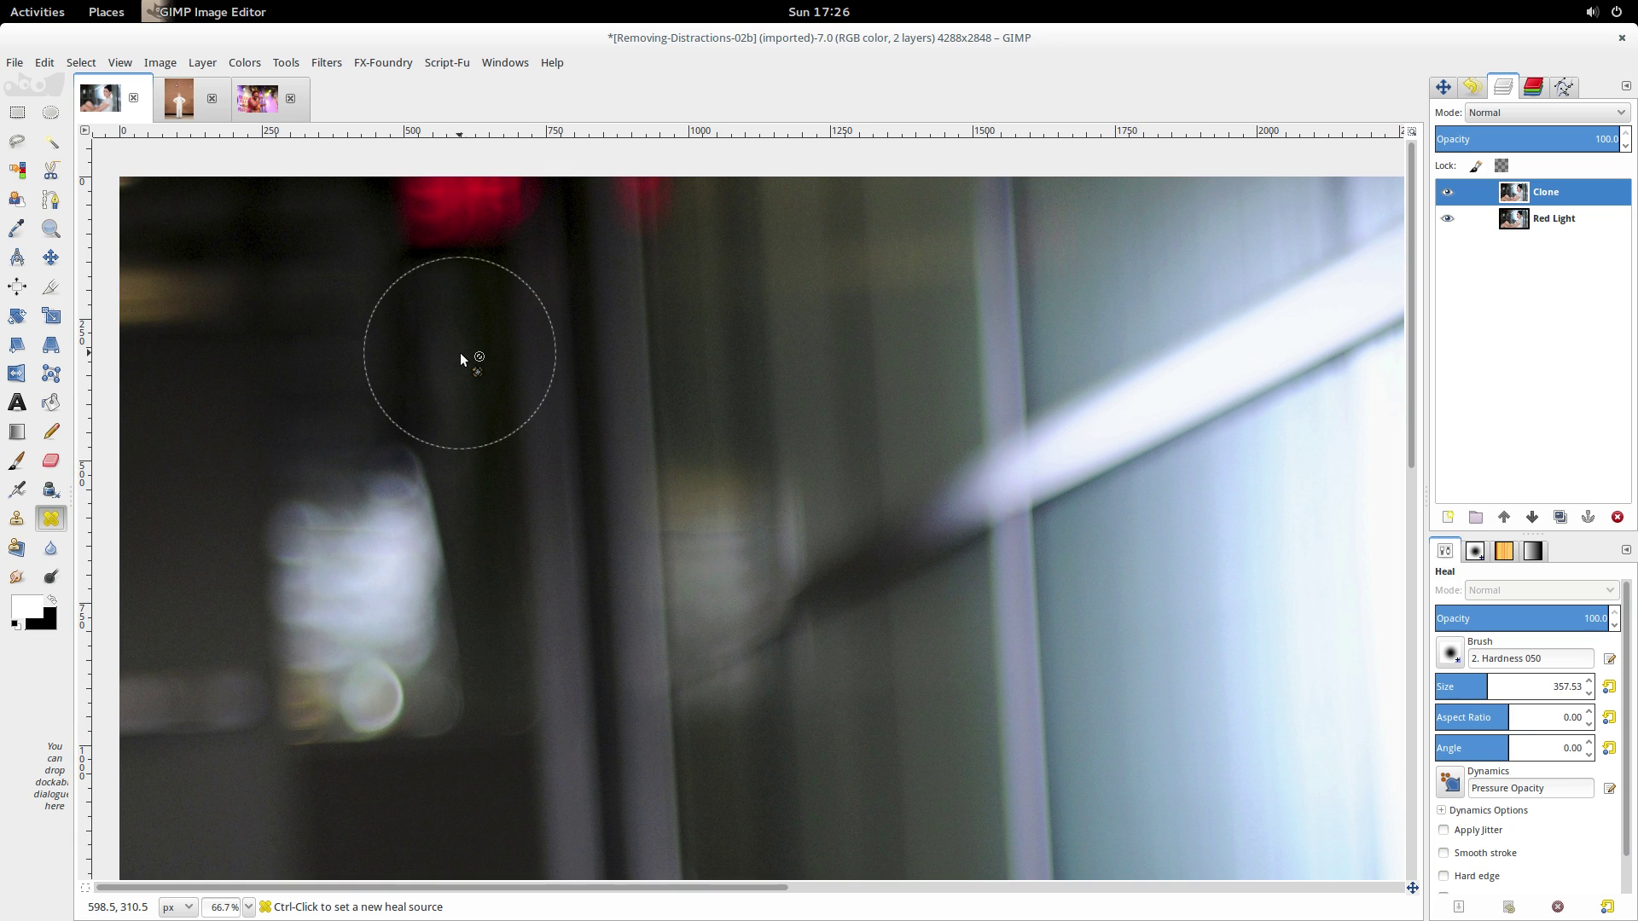
{"action": "key", "text": "bracketleft"}
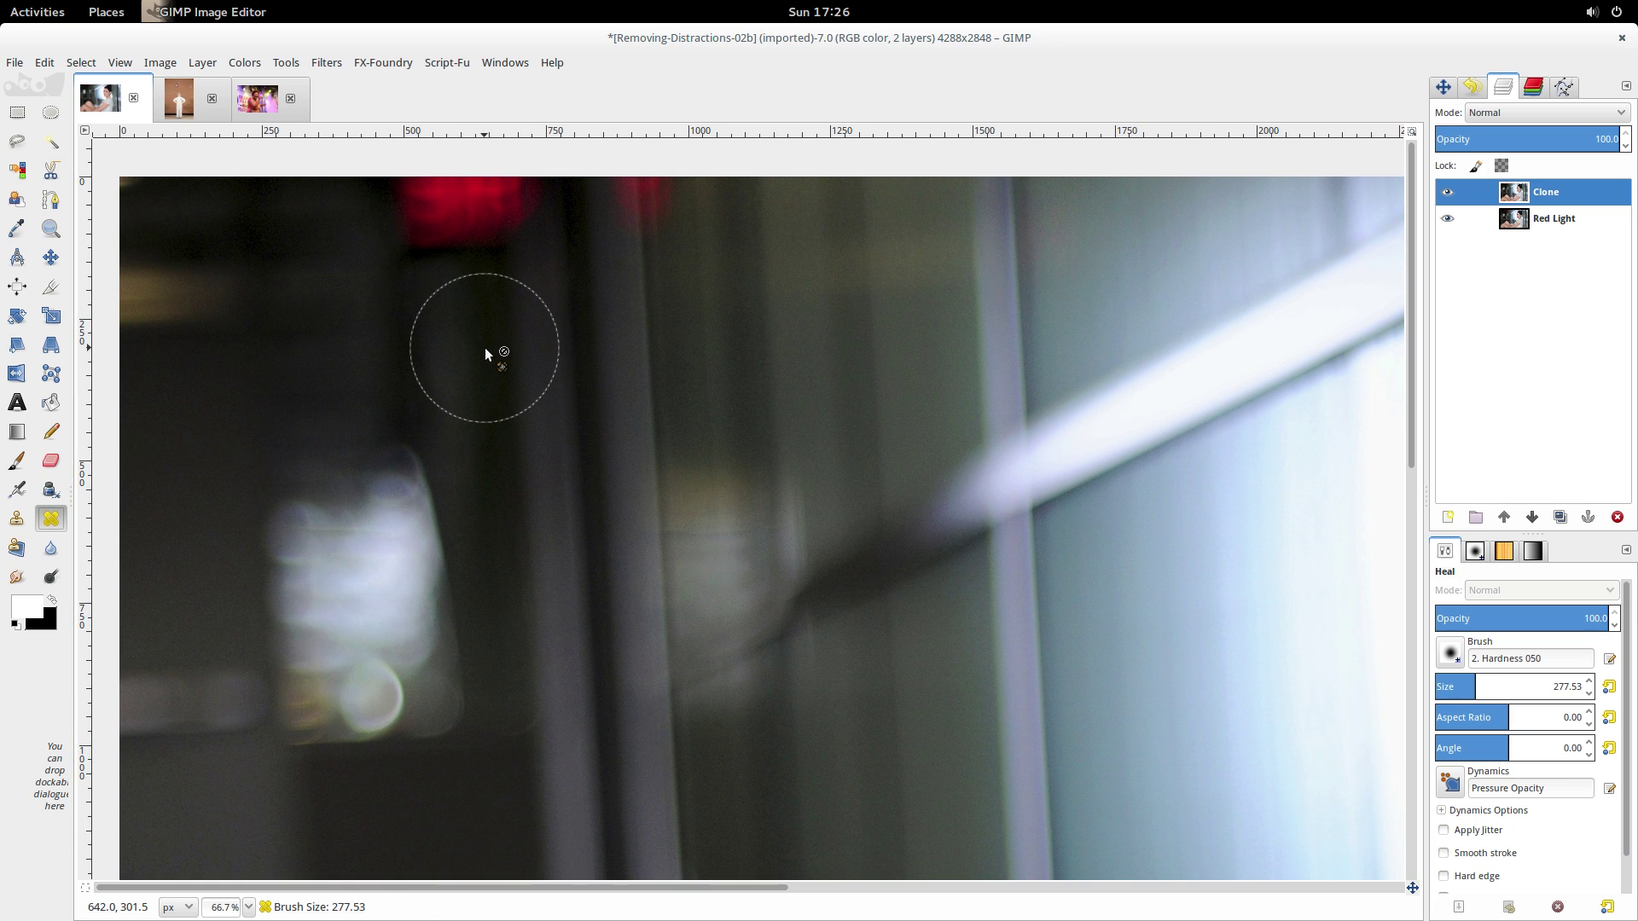
{"action": "left_click", "coordinate": [440, 358], "text": "ctrl"}
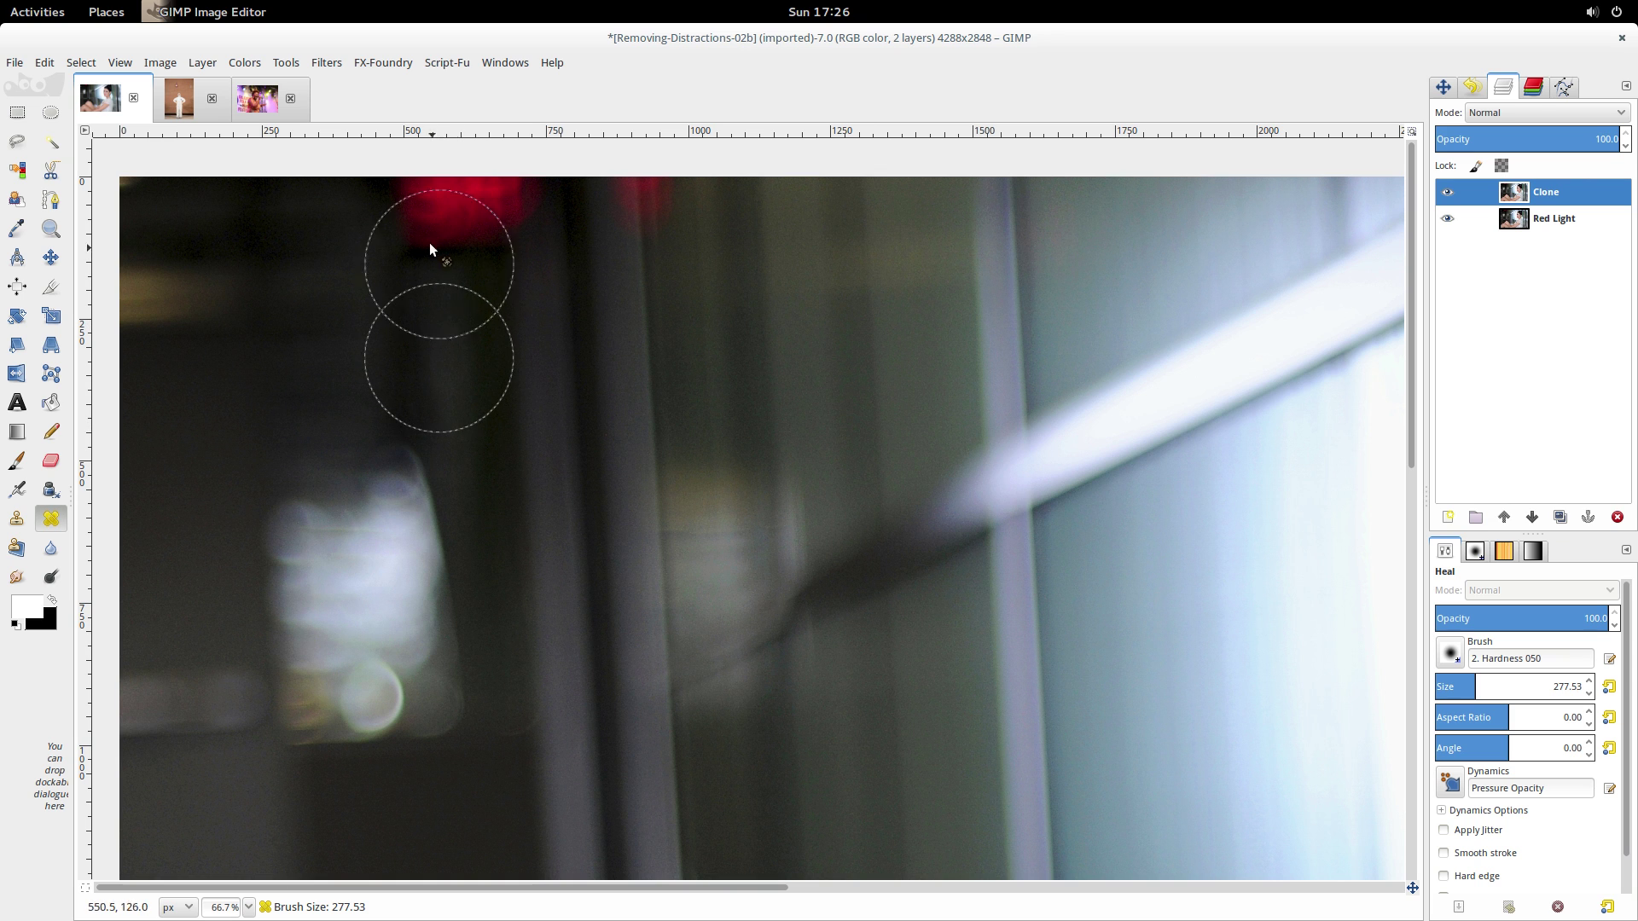
{"action": "left_click", "coordinate": [493, 218]}
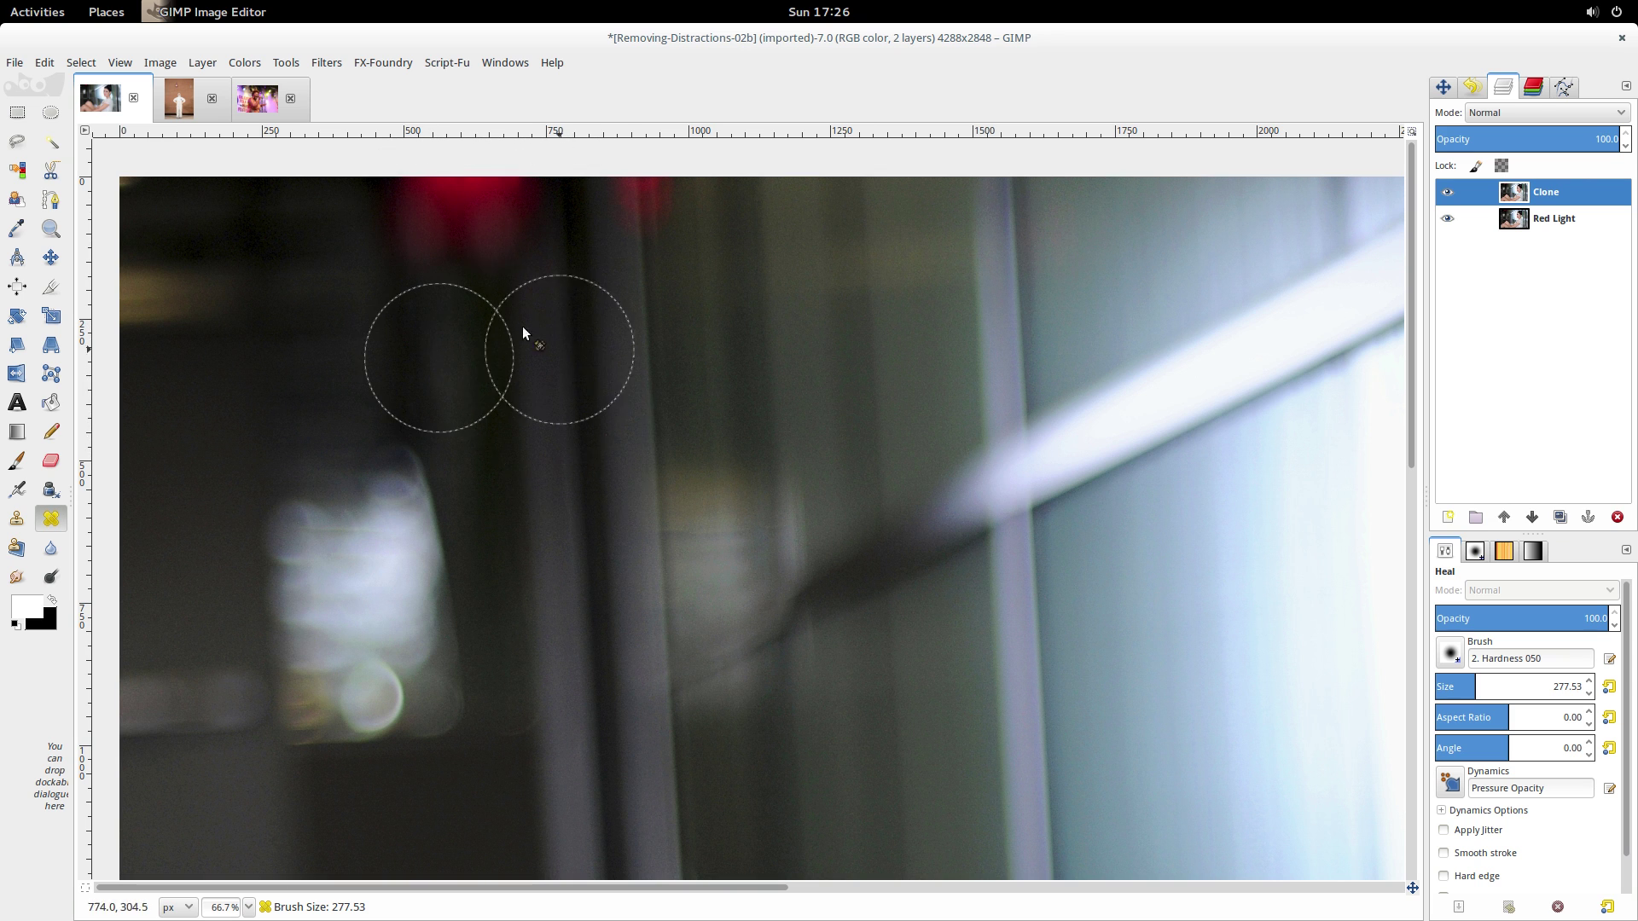
{"action": "key", "text": "z"}
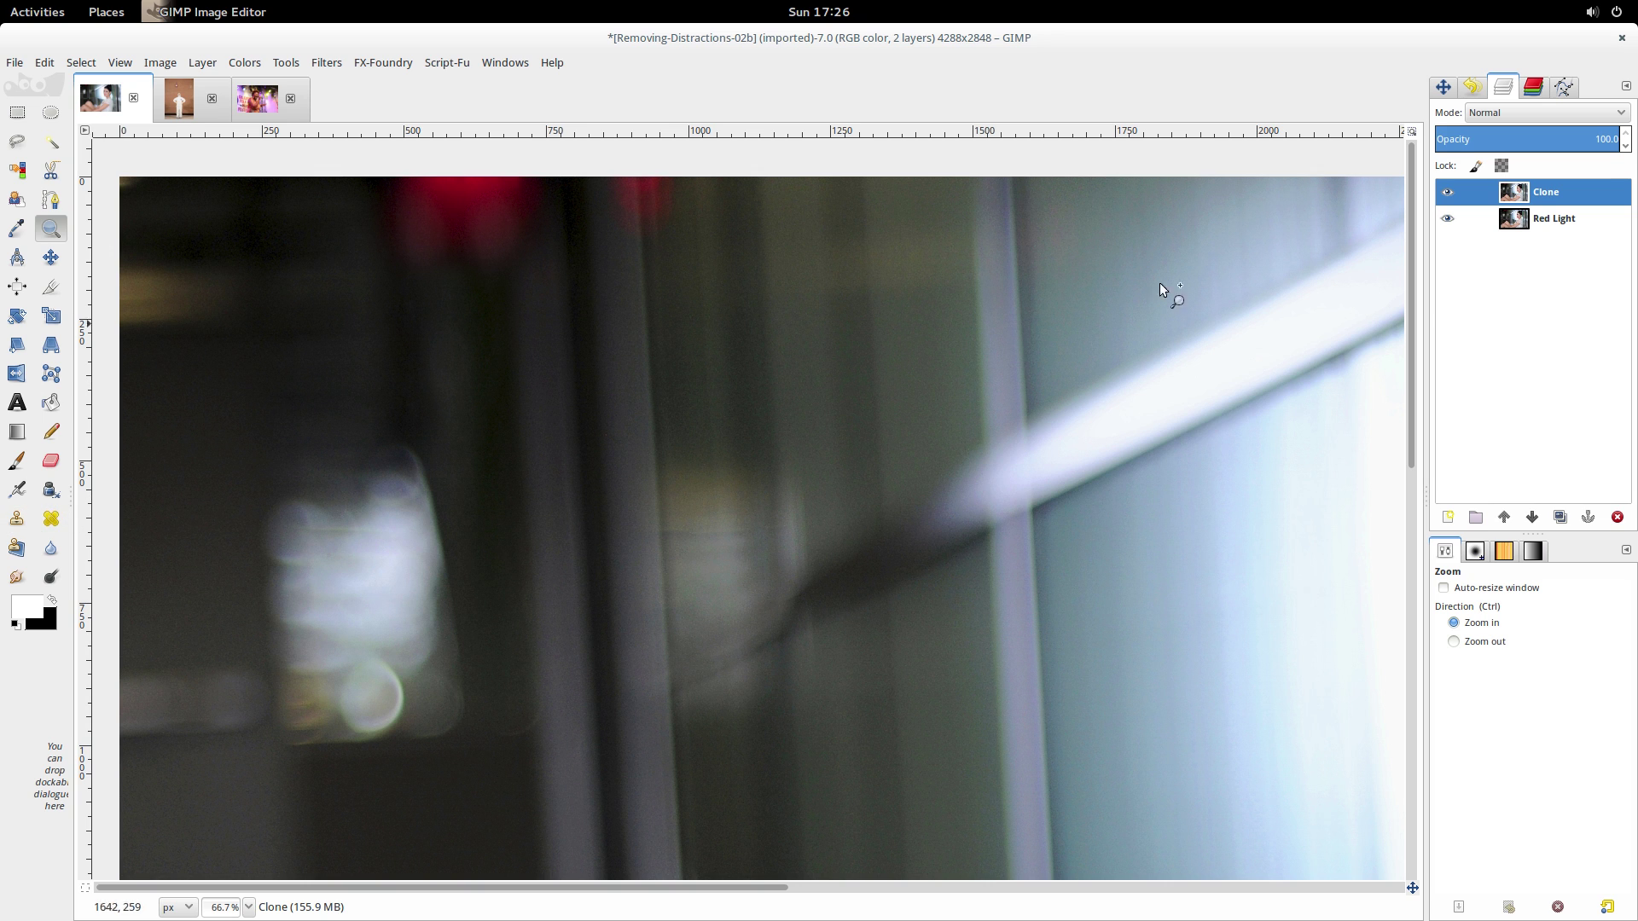
{"action": "left_click", "coordinate": [1471, 88]}
Step: Revert to just after the rename, then clone dark background over the top-left red light
{"action": "left_click", "coordinate": [1447, 389]}
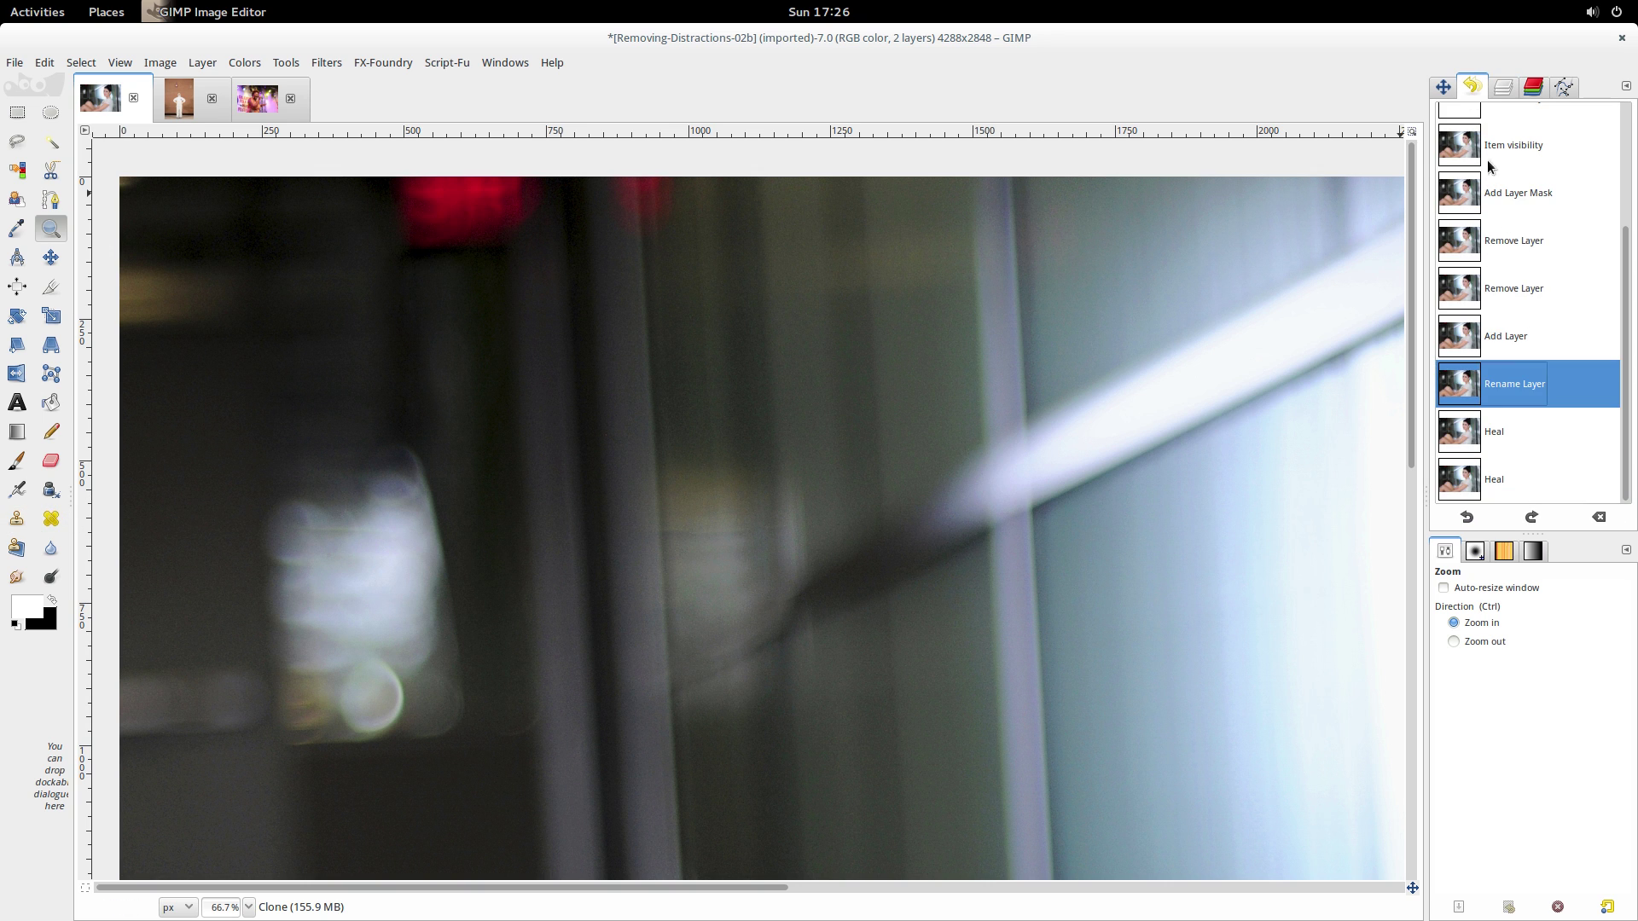
{"action": "left_click", "coordinate": [1503, 88]}
{"action": "left_click", "coordinate": [16, 518]}
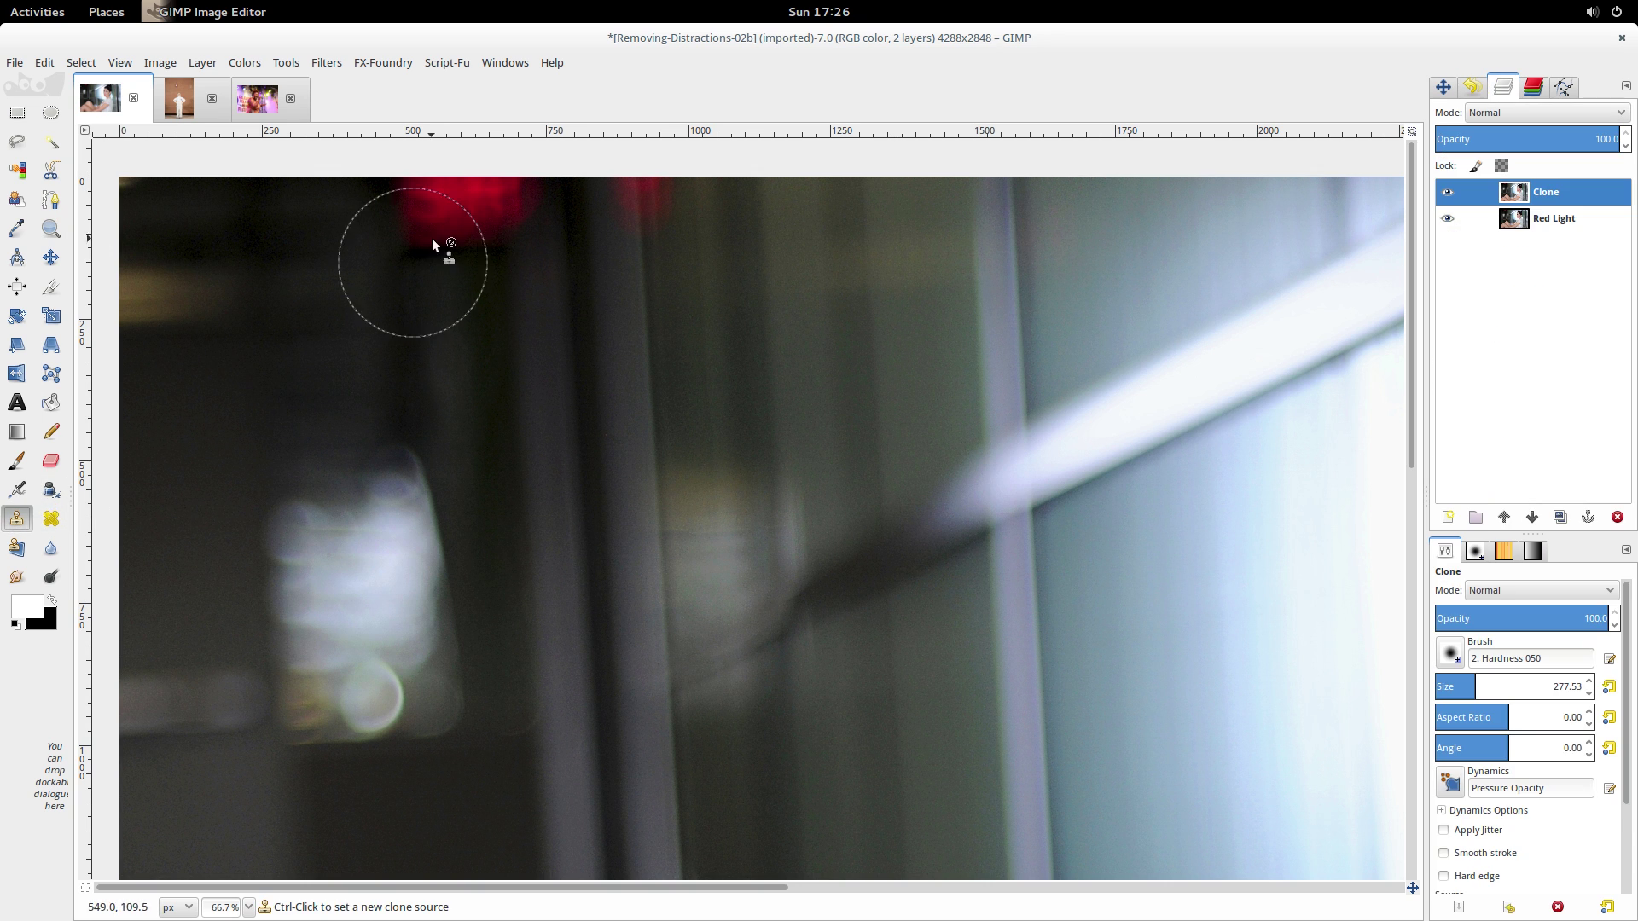
{"action": "left_click", "coordinate": [433, 340], "text": "ctrl"}
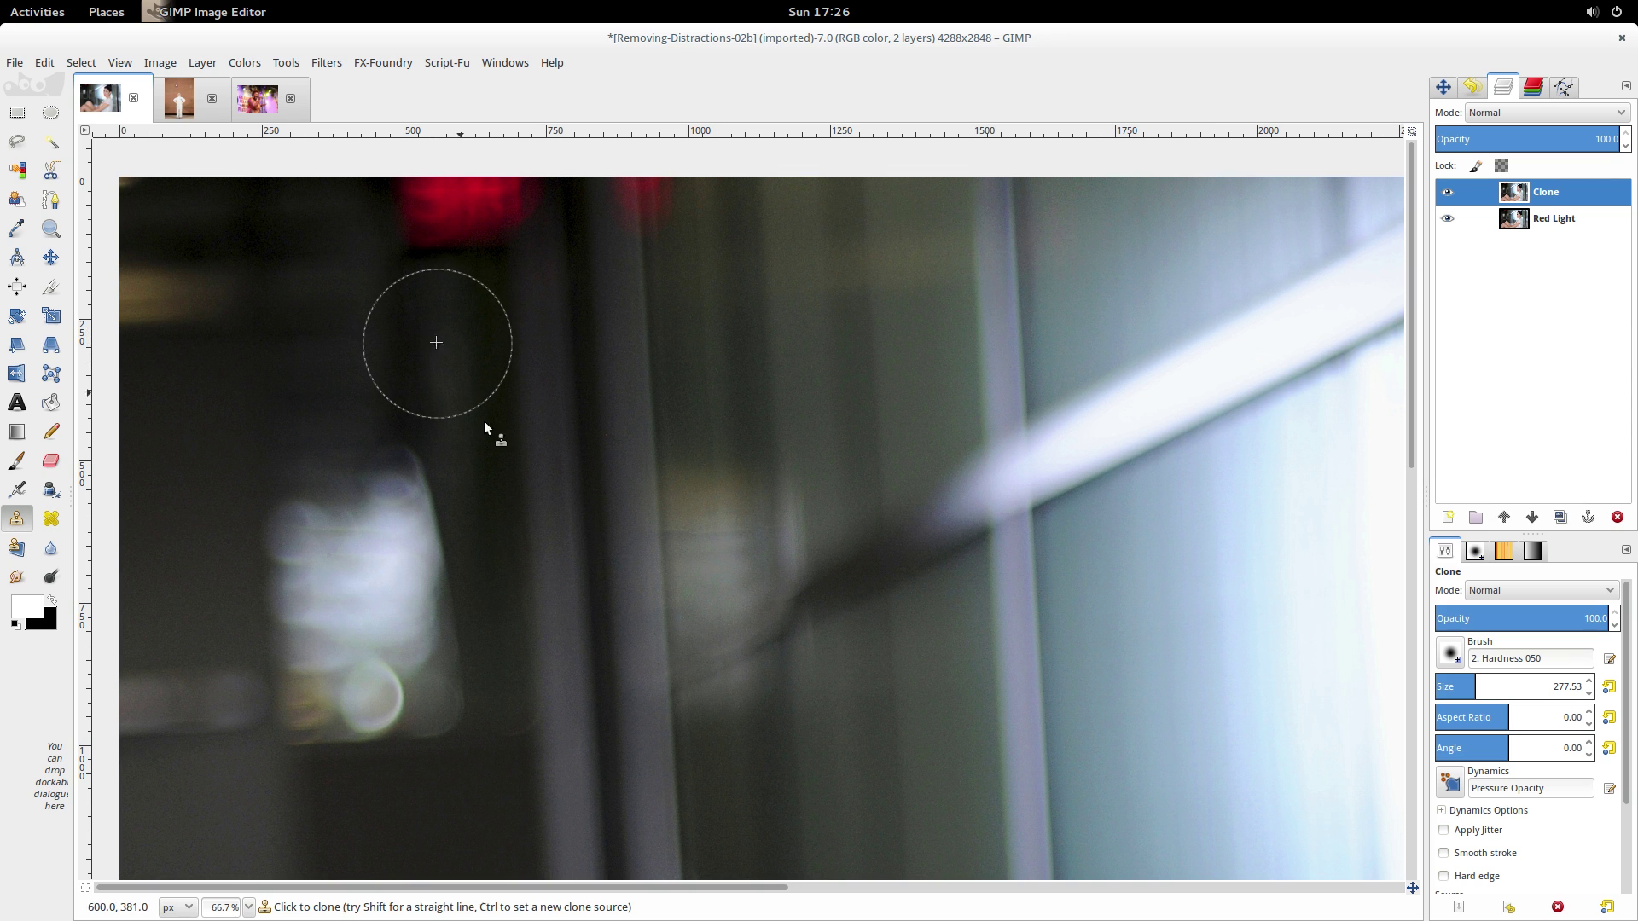
{"action": "mouse_move", "coordinate": [443, 270]}
{"action": "left_mouse_down"}
{"action": "mouse_move", "coordinate": [425, 220]}
{"action": "mouse_move", "coordinate": [492, 278]}
{"action": "mouse_move", "coordinate": [494, 216]}
{"action": "mouse_move", "coordinate": [534, 248]}
{"action": "mouse_move", "coordinate": [528, 197]}
{"action": "mouse_move", "coordinate": [511, 209]}
{"action": "mouse_move", "coordinate": [445, 190]}
{"action": "mouse_move", "coordinate": [574, 327]}
{"action": "mouse_move", "coordinate": [670, 205]}
{"action": "left_mouse_up"}
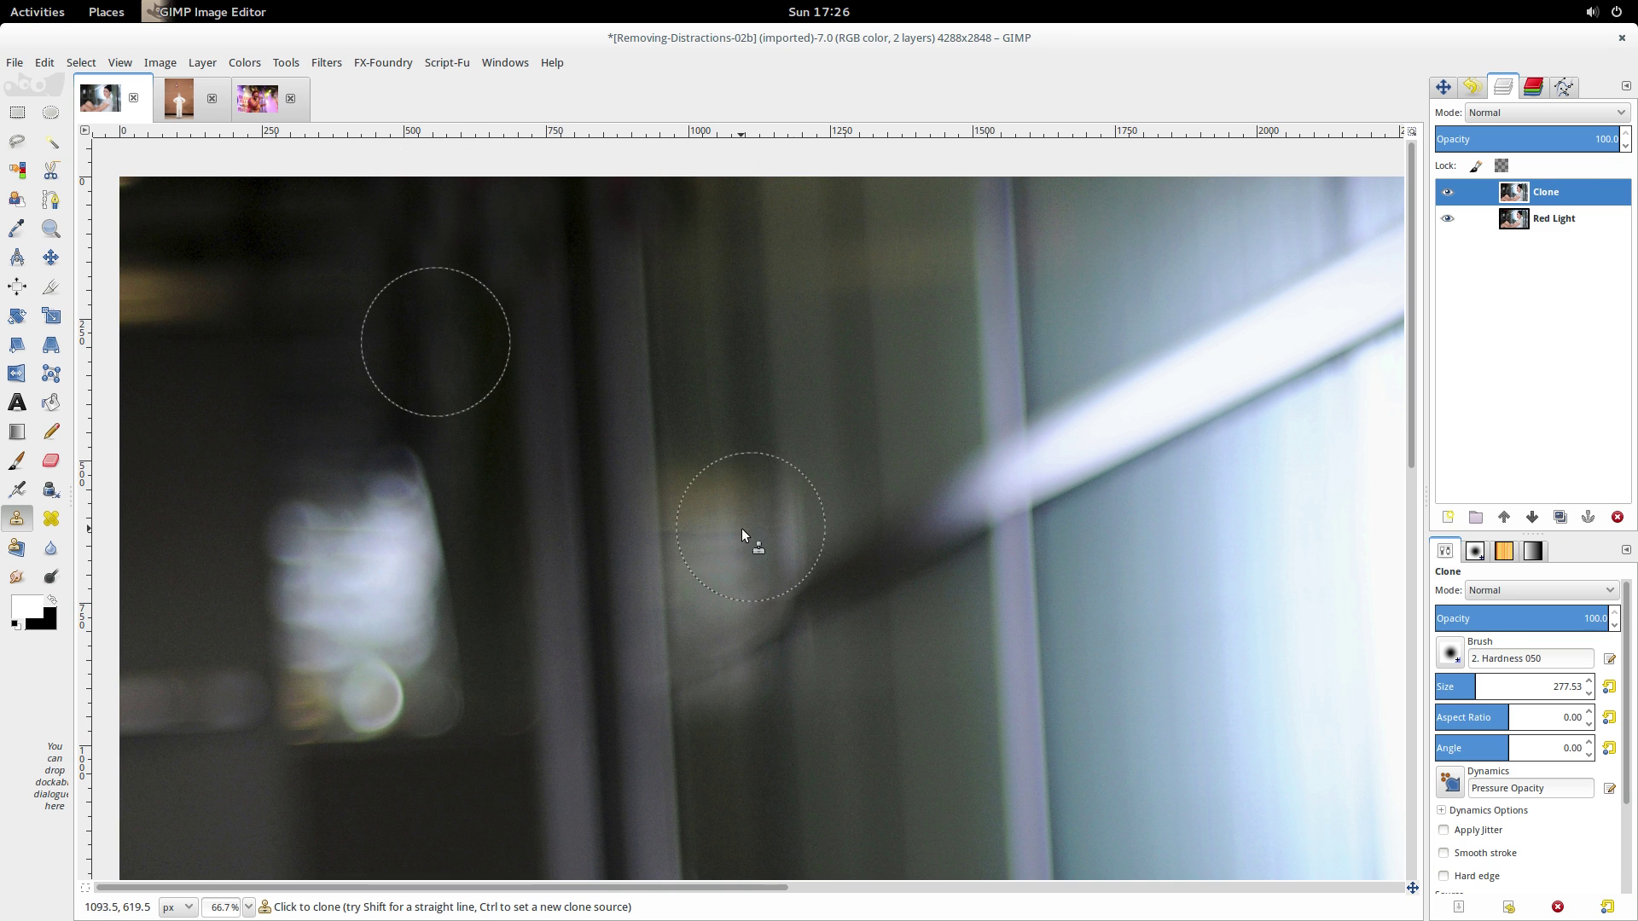
Step: Fit the whole image in the window to check, then zoom back into the top-left corner
{"action": "key", "text": "z"}
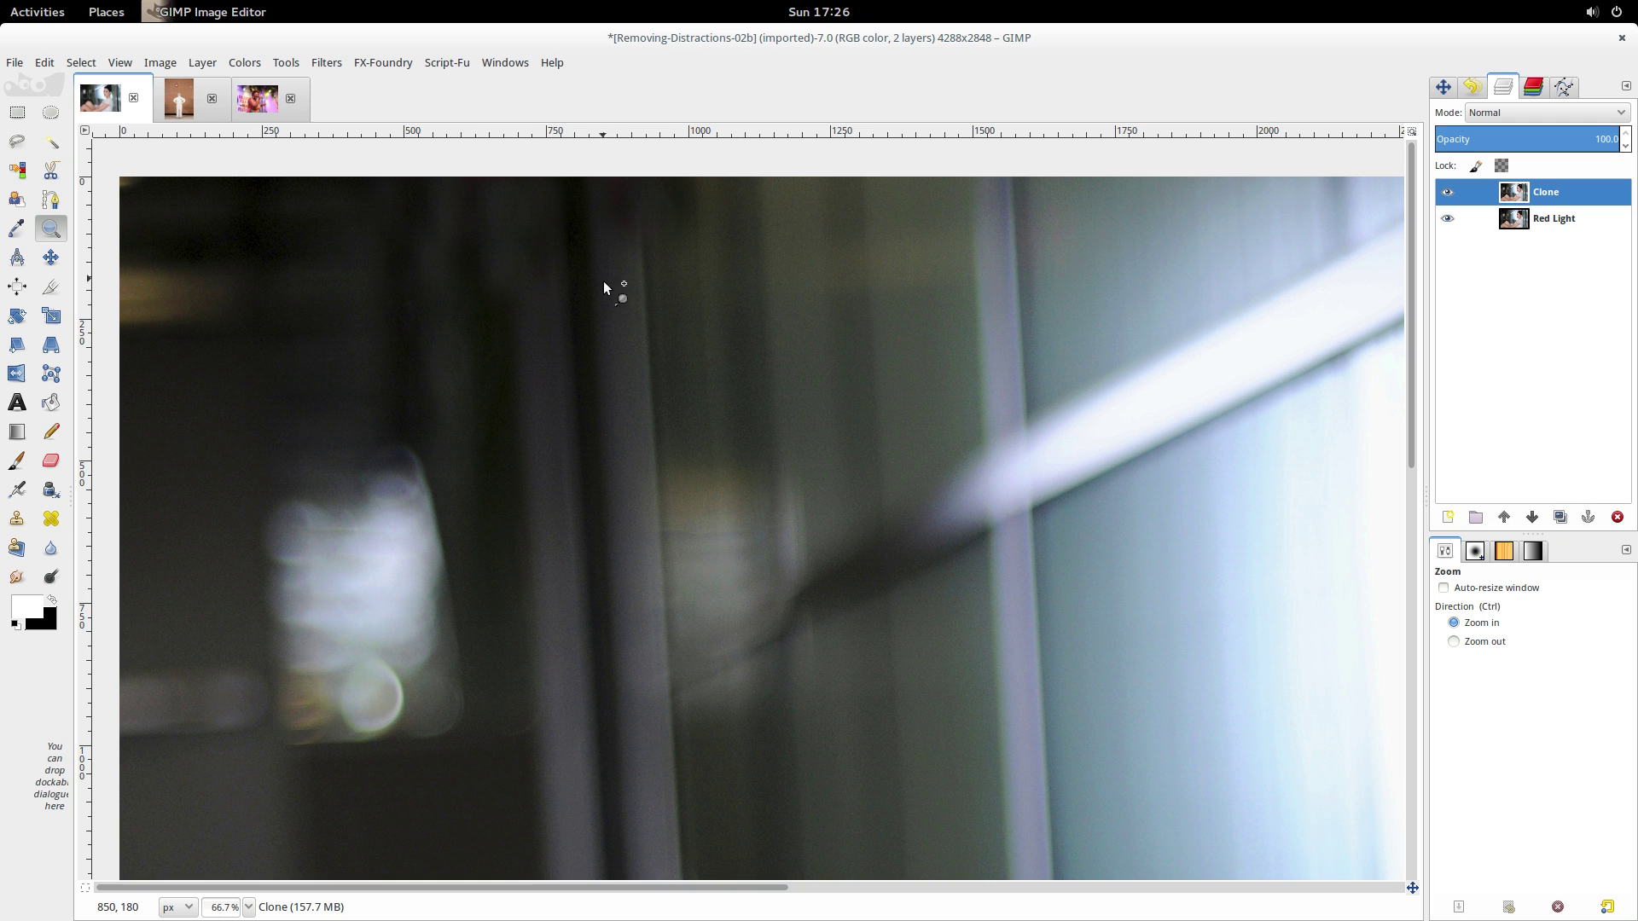
{"action": "key", "text": "shift+ctrl+j"}
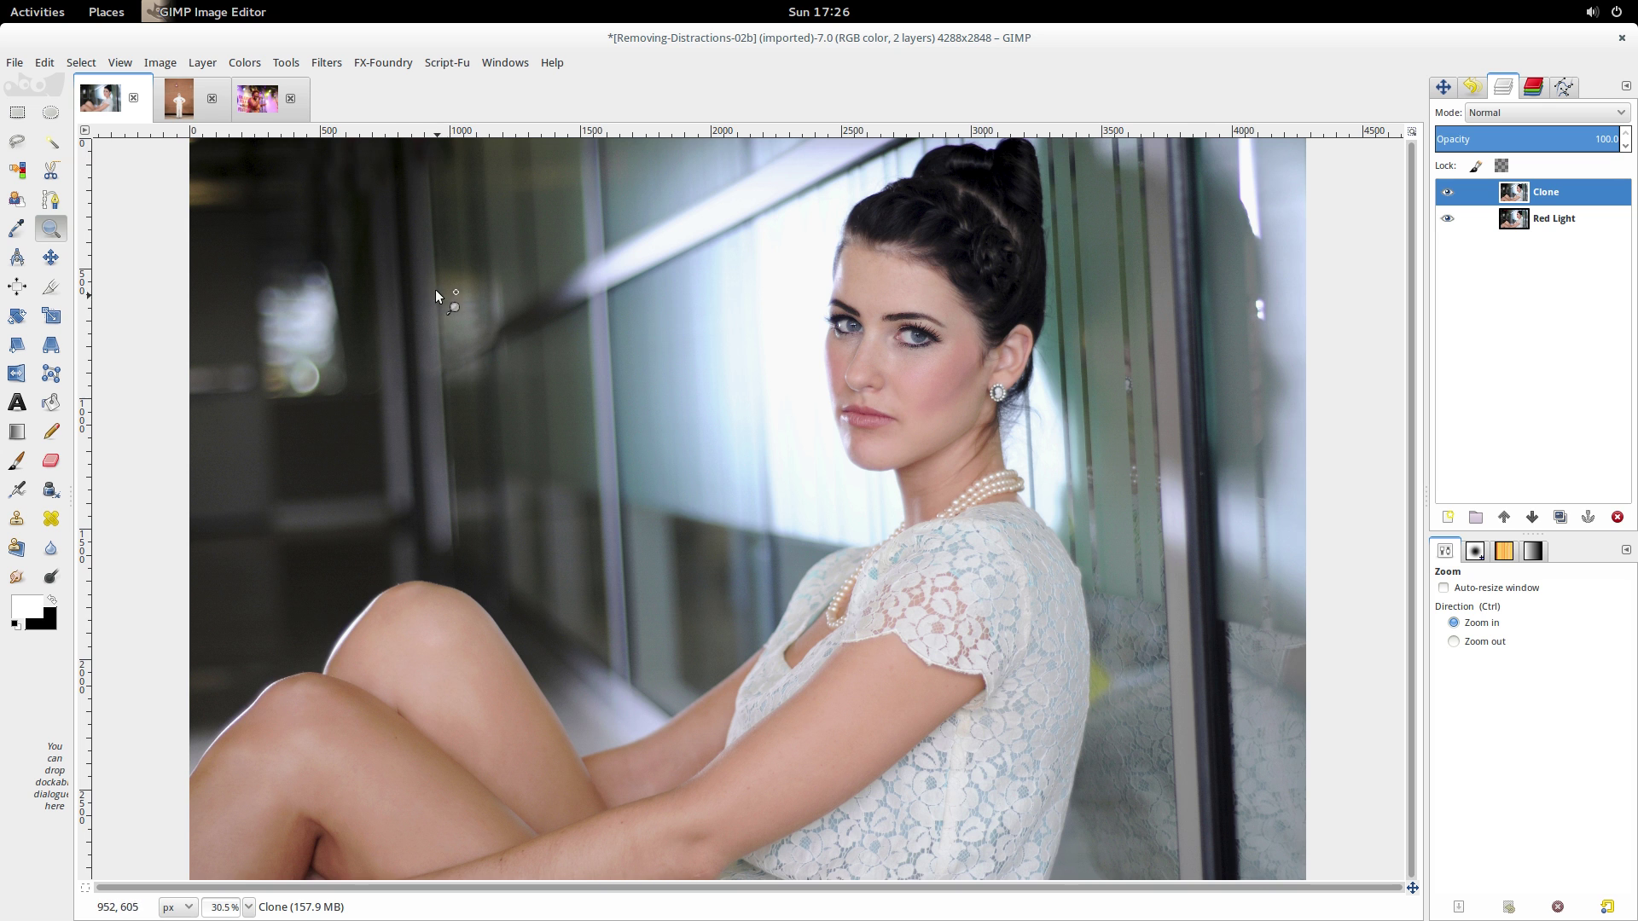
{"action": "left_click", "coordinate": [404, 182]}
{"action": "left_click_drag", "start_coordinate": [403, 182], "coordinate": [556, 276]}
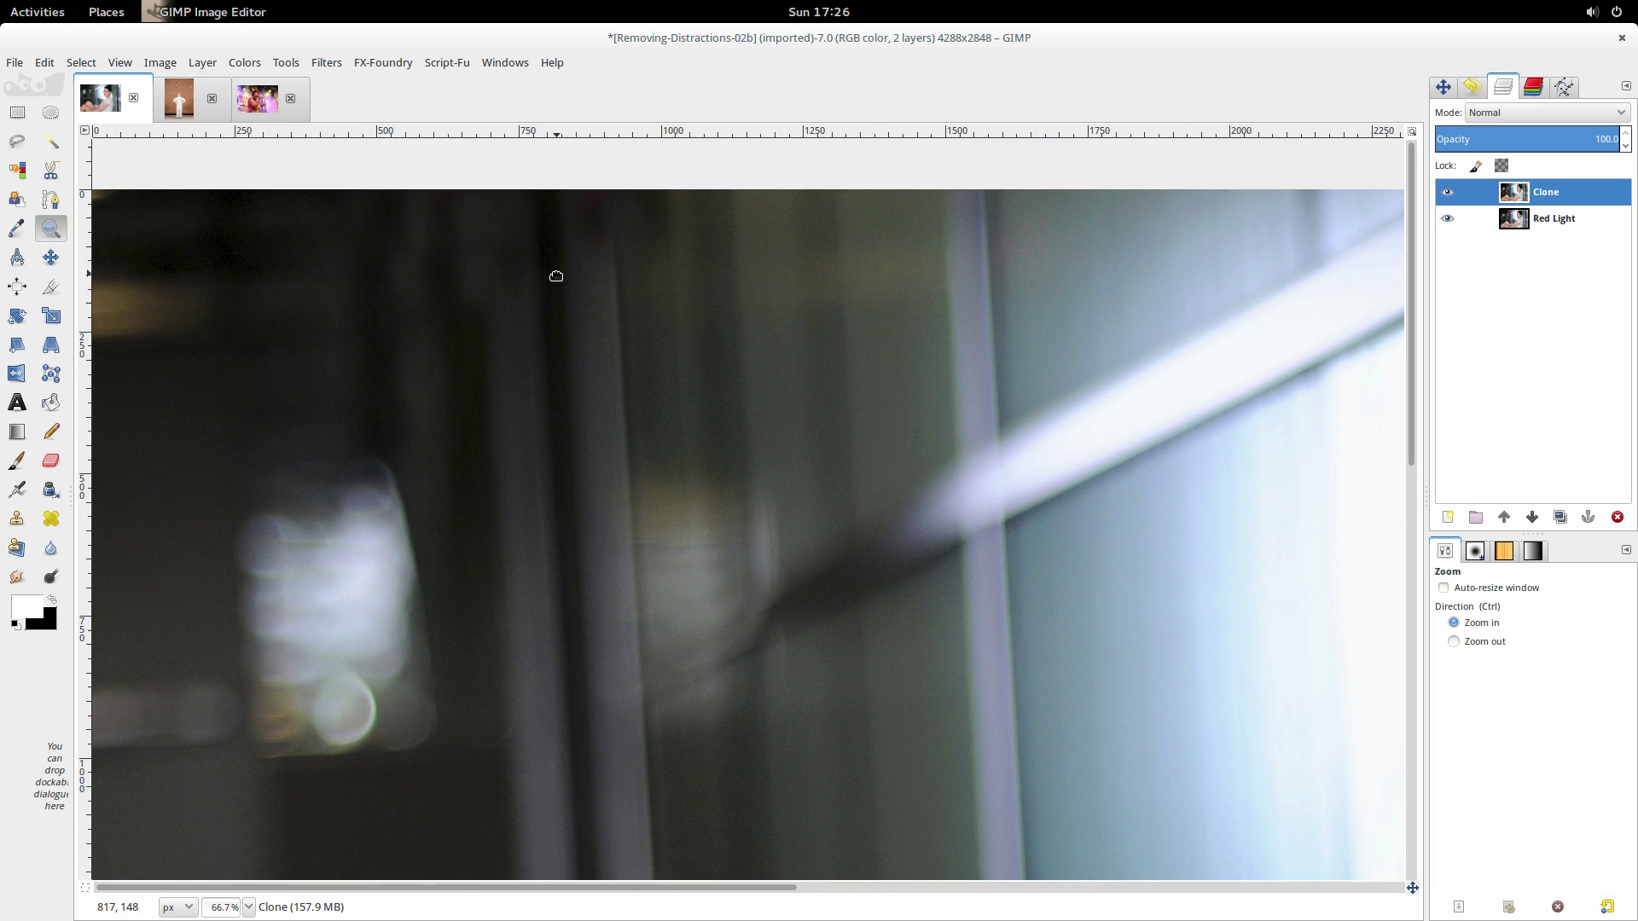
Step: Delete the Clone layer and try a rectangle selection of dark background below the lights
{"action": "left_click", "coordinate": [1621, 517]}
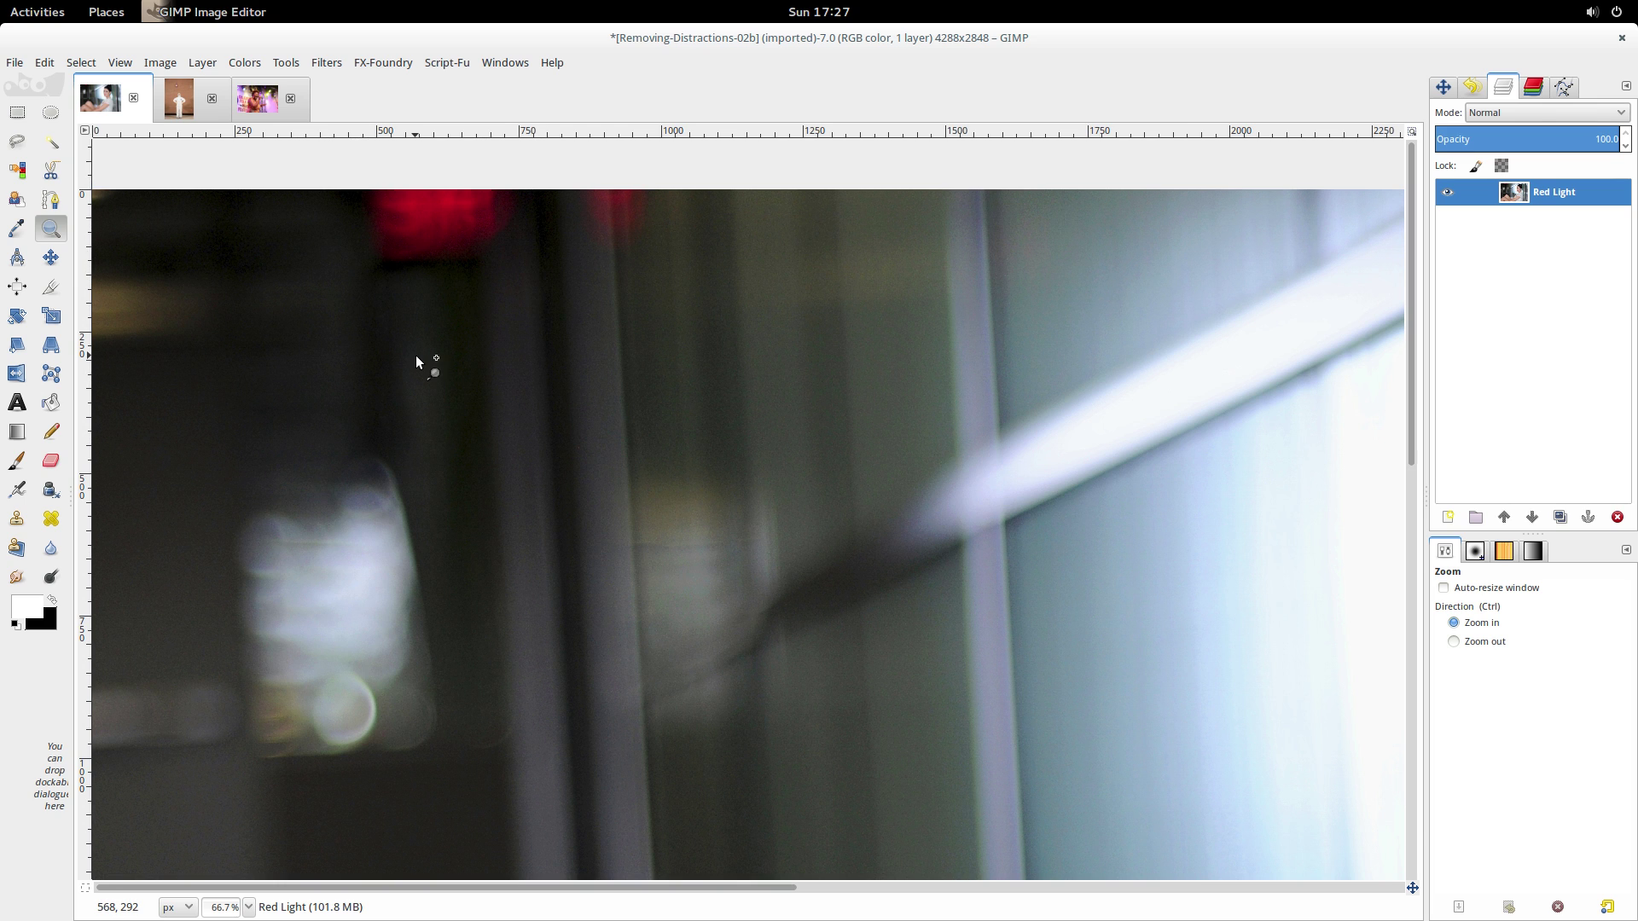
{"action": "left_click", "coordinate": [17, 112]}
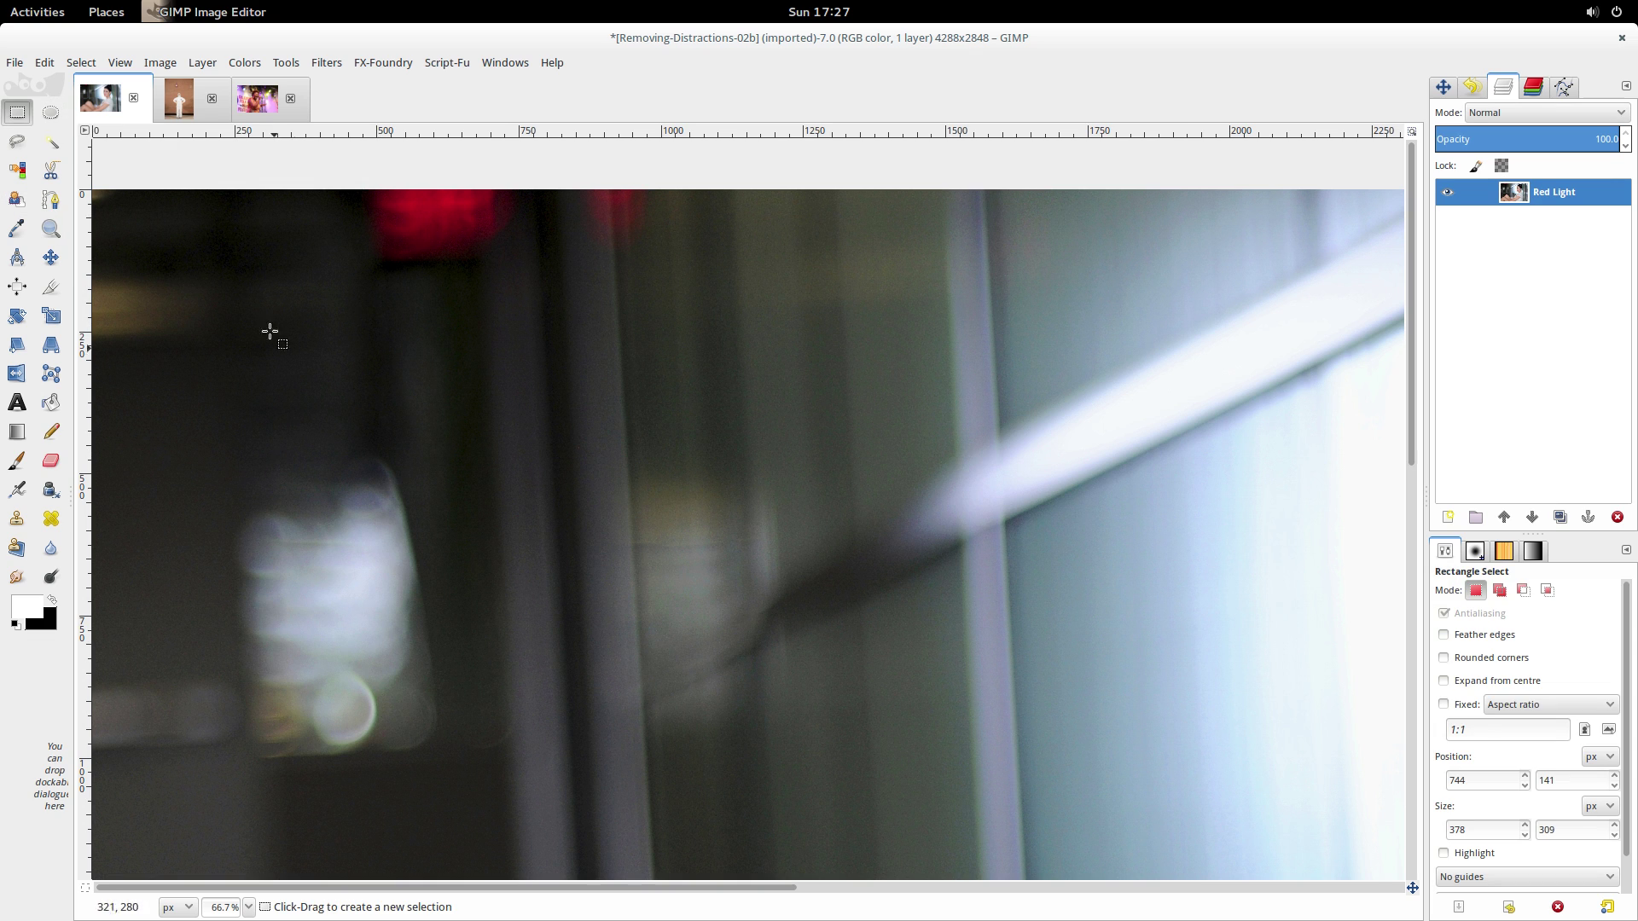
{"action": "left_click_drag", "start_coordinate": [272, 290], "coordinate": [698, 658]}
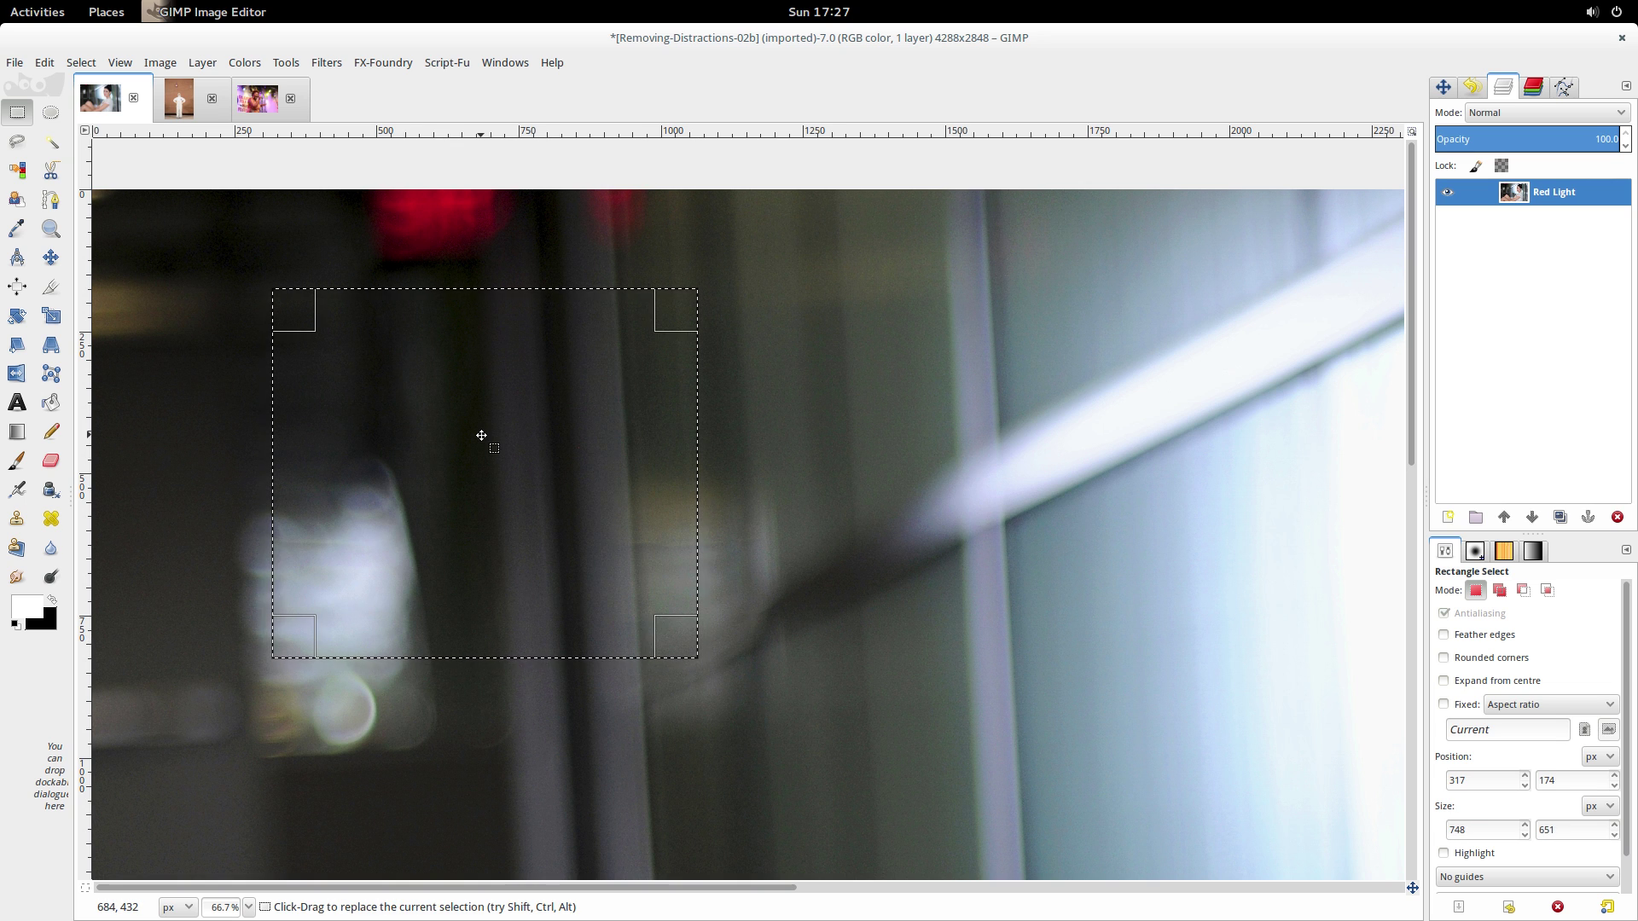
{"action": "left_click", "coordinate": [212, 319]}
Step: Try an elliptical selection below the red light, then clear it
{"action": "left_click", "coordinate": [52, 118]}
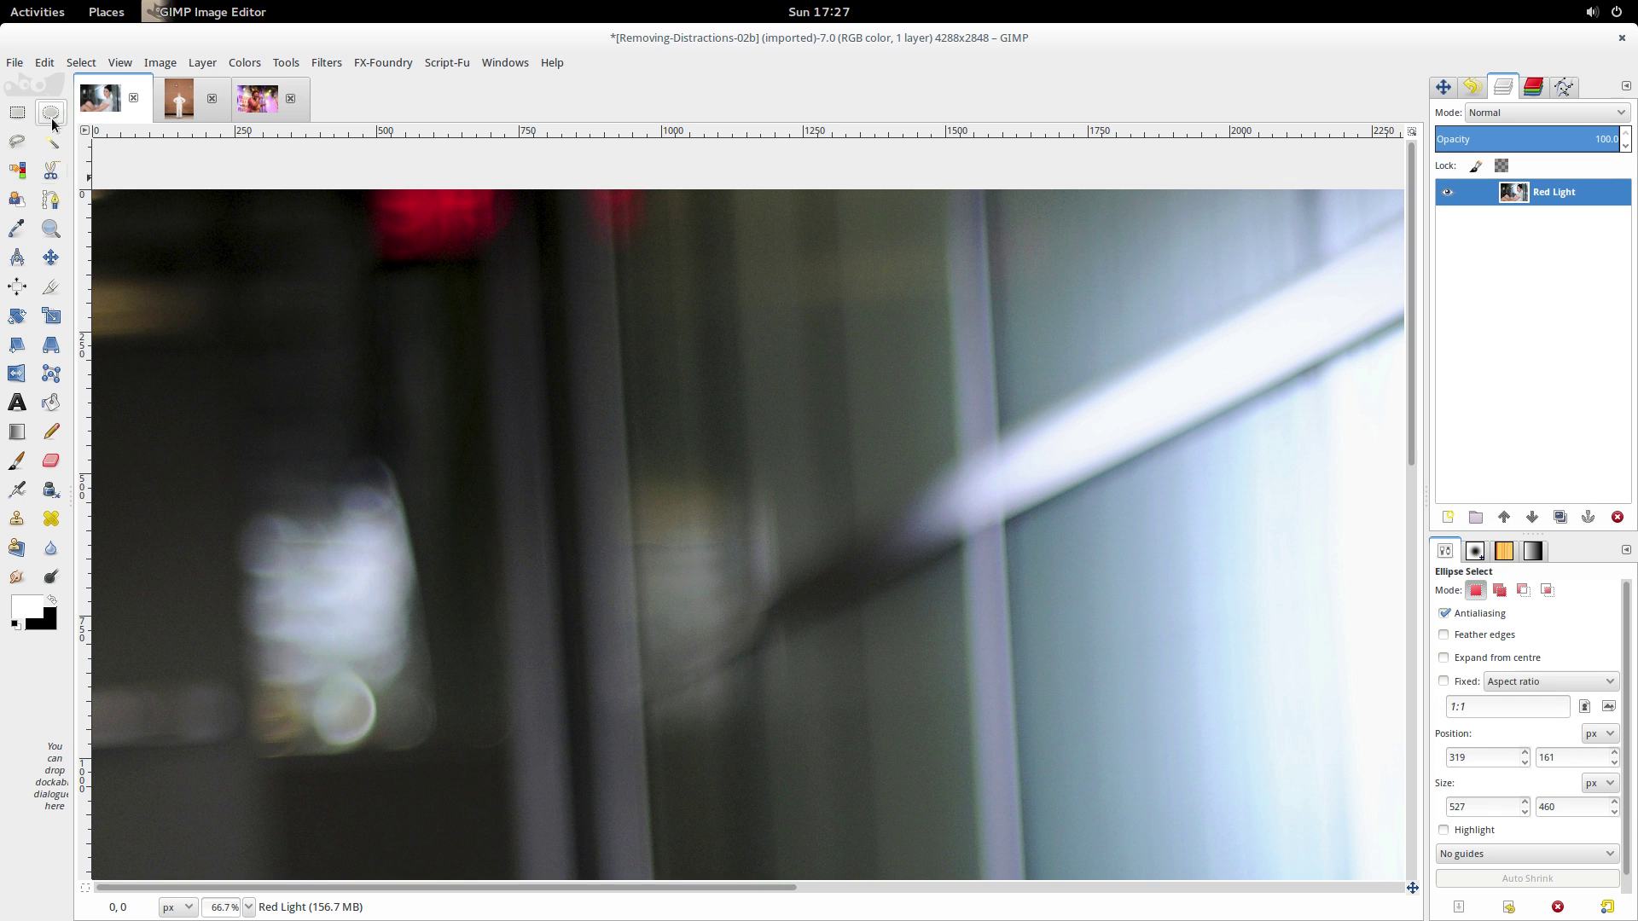
{"action": "left_click_drag", "start_coordinate": [307, 302], "coordinate": [592, 689]}
{"action": "left_click", "coordinate": [834, 721]}
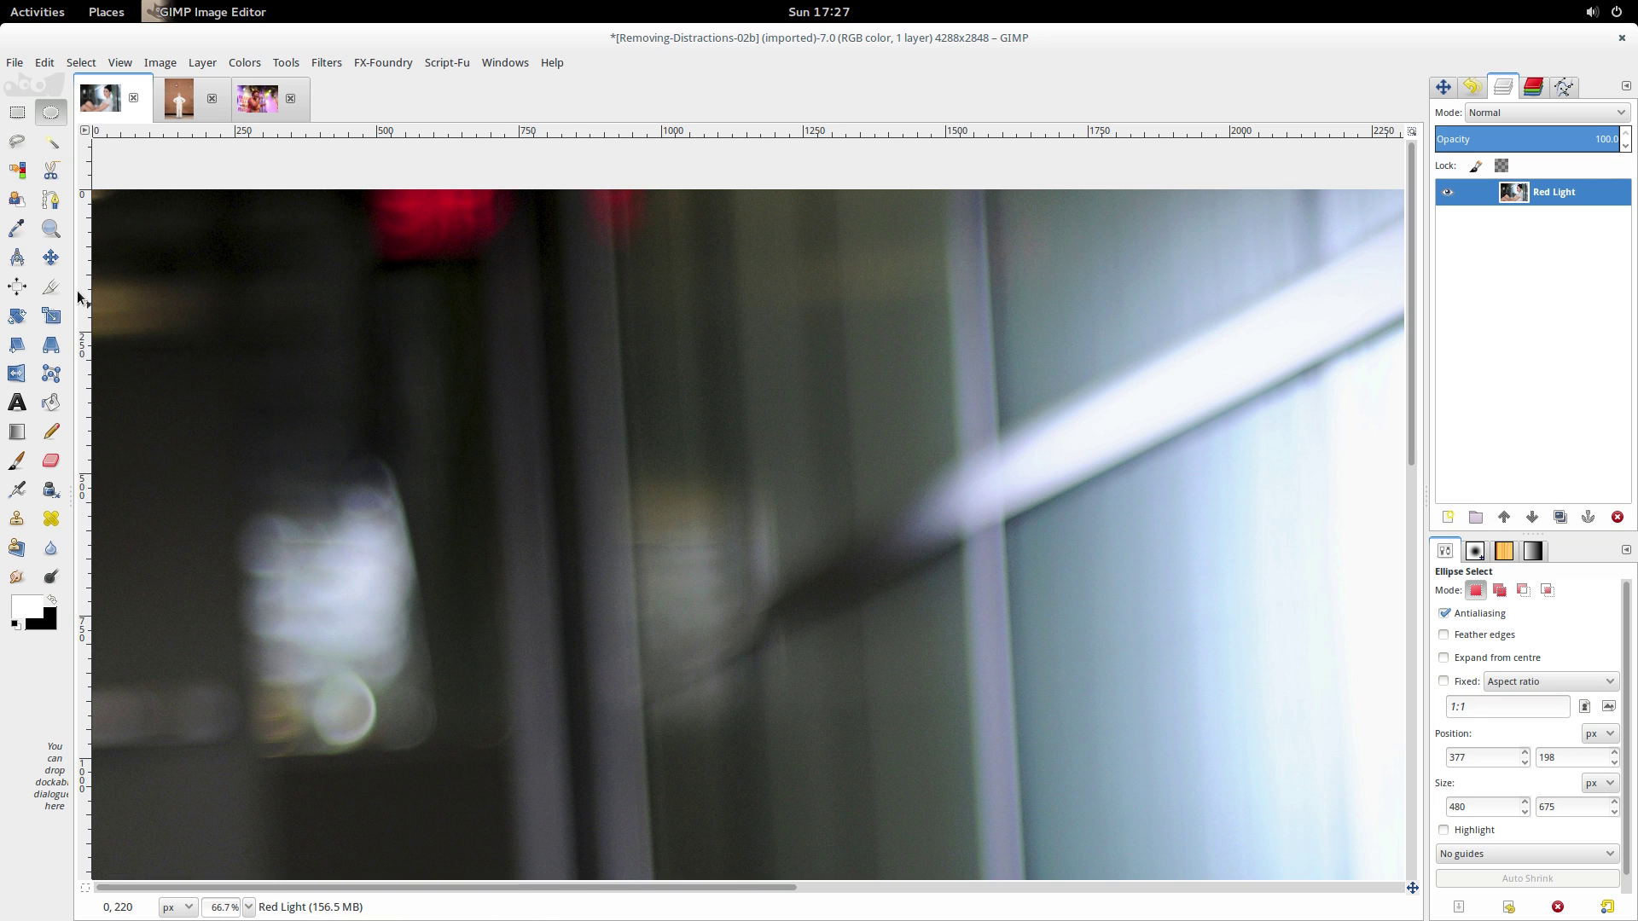
Step: Outline a free polygon selection below the red light, then select none
{"action": "left_click", "coordinate": [17, 140]}
{"action": "left_click", "coordinate": [312, 286]}
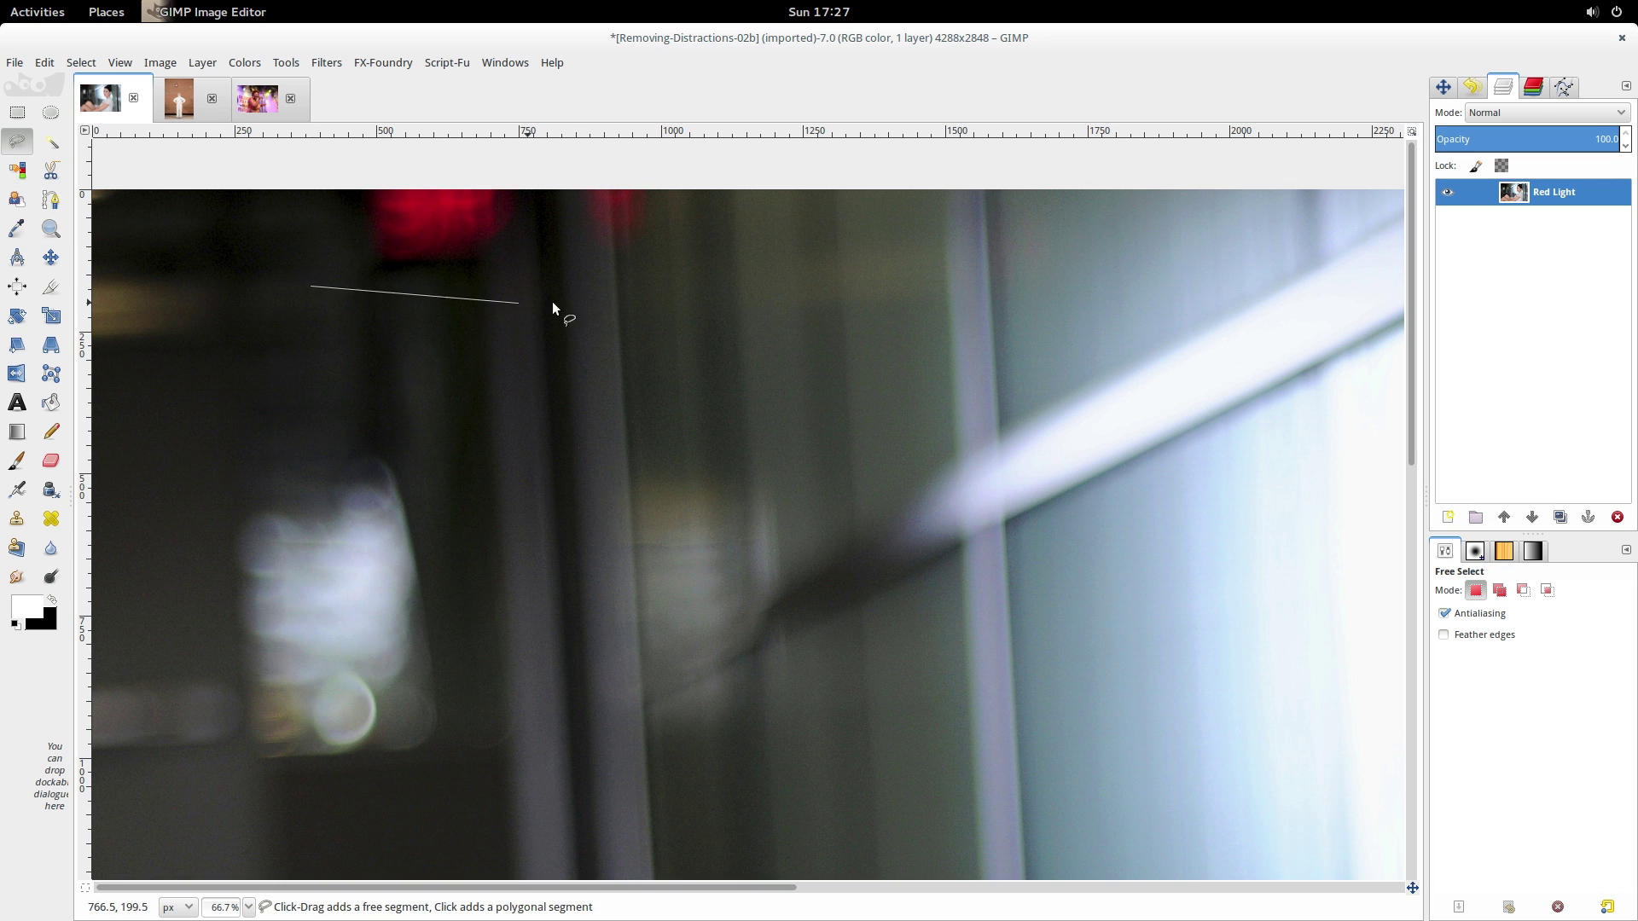
{"action": "left_click", "coordinate": [625, 292]}
{"action": "left_click", "coordinate": [744, 487]}
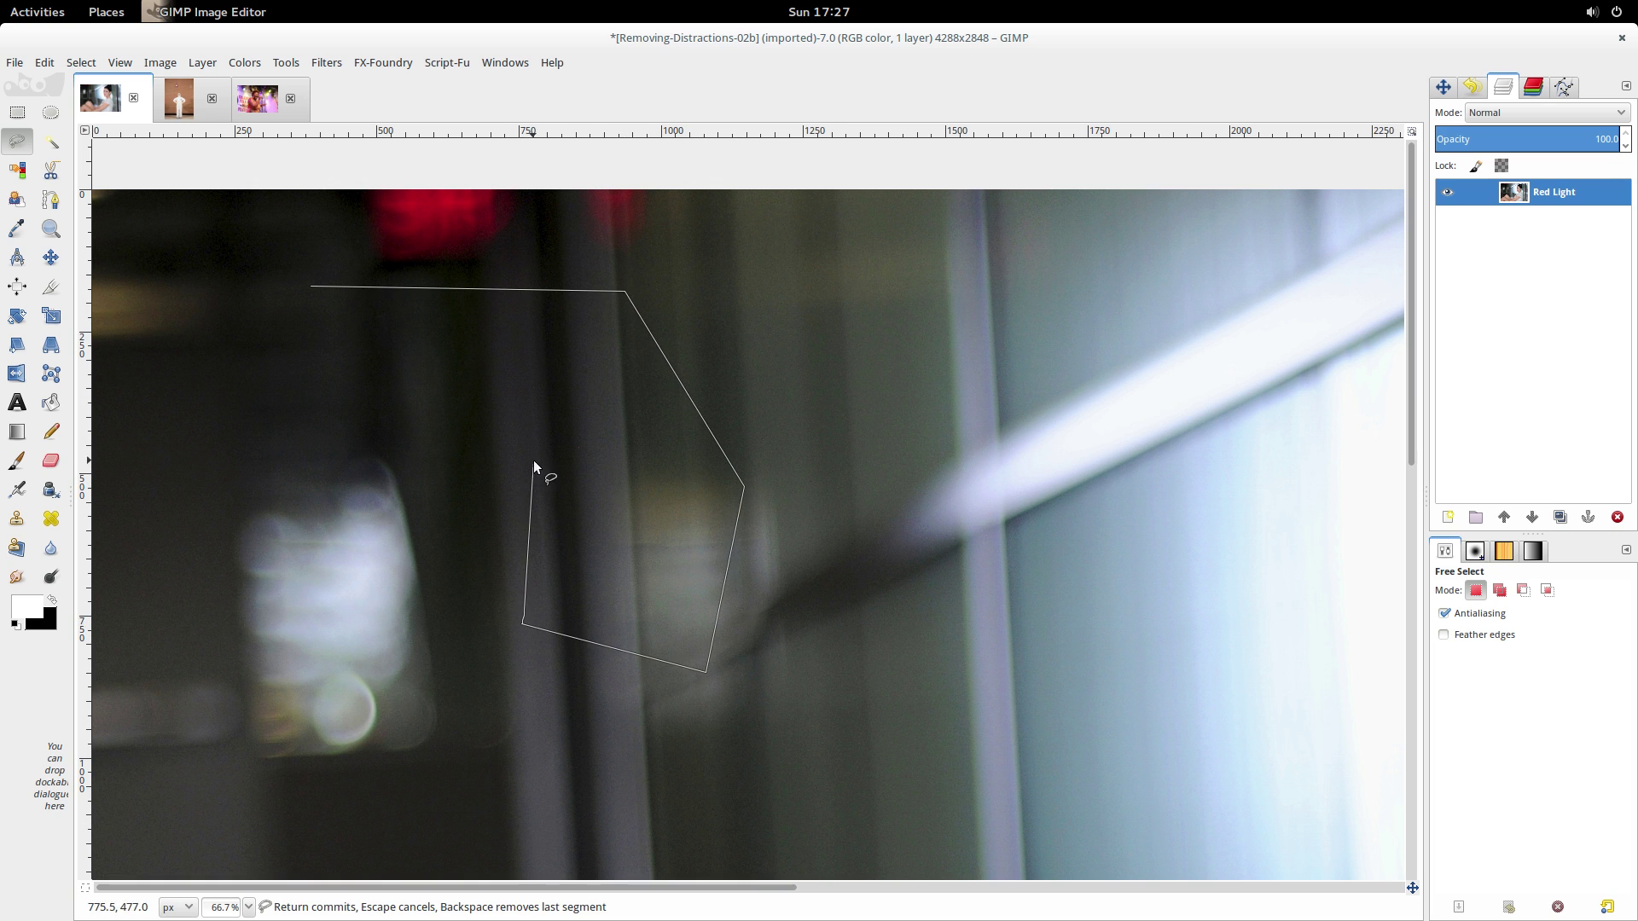
{"action": "left_click", "coordinate": [122, 291]}
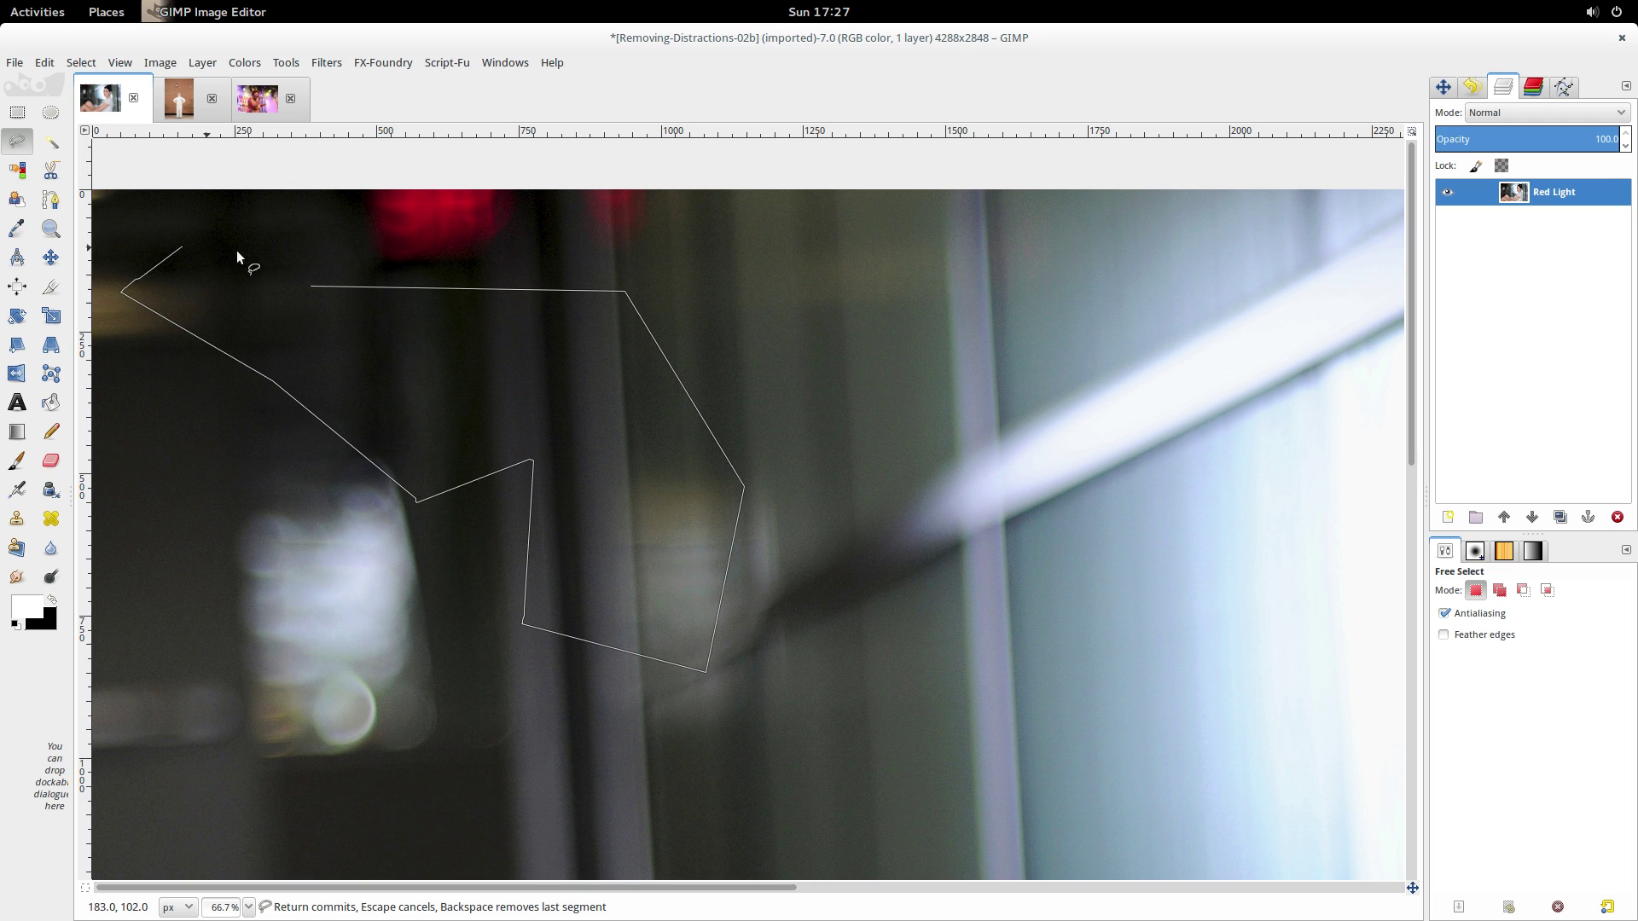
{"action": "left_click", "coordinate": [312, 288]}
{"action": "key", "text": "Return"}
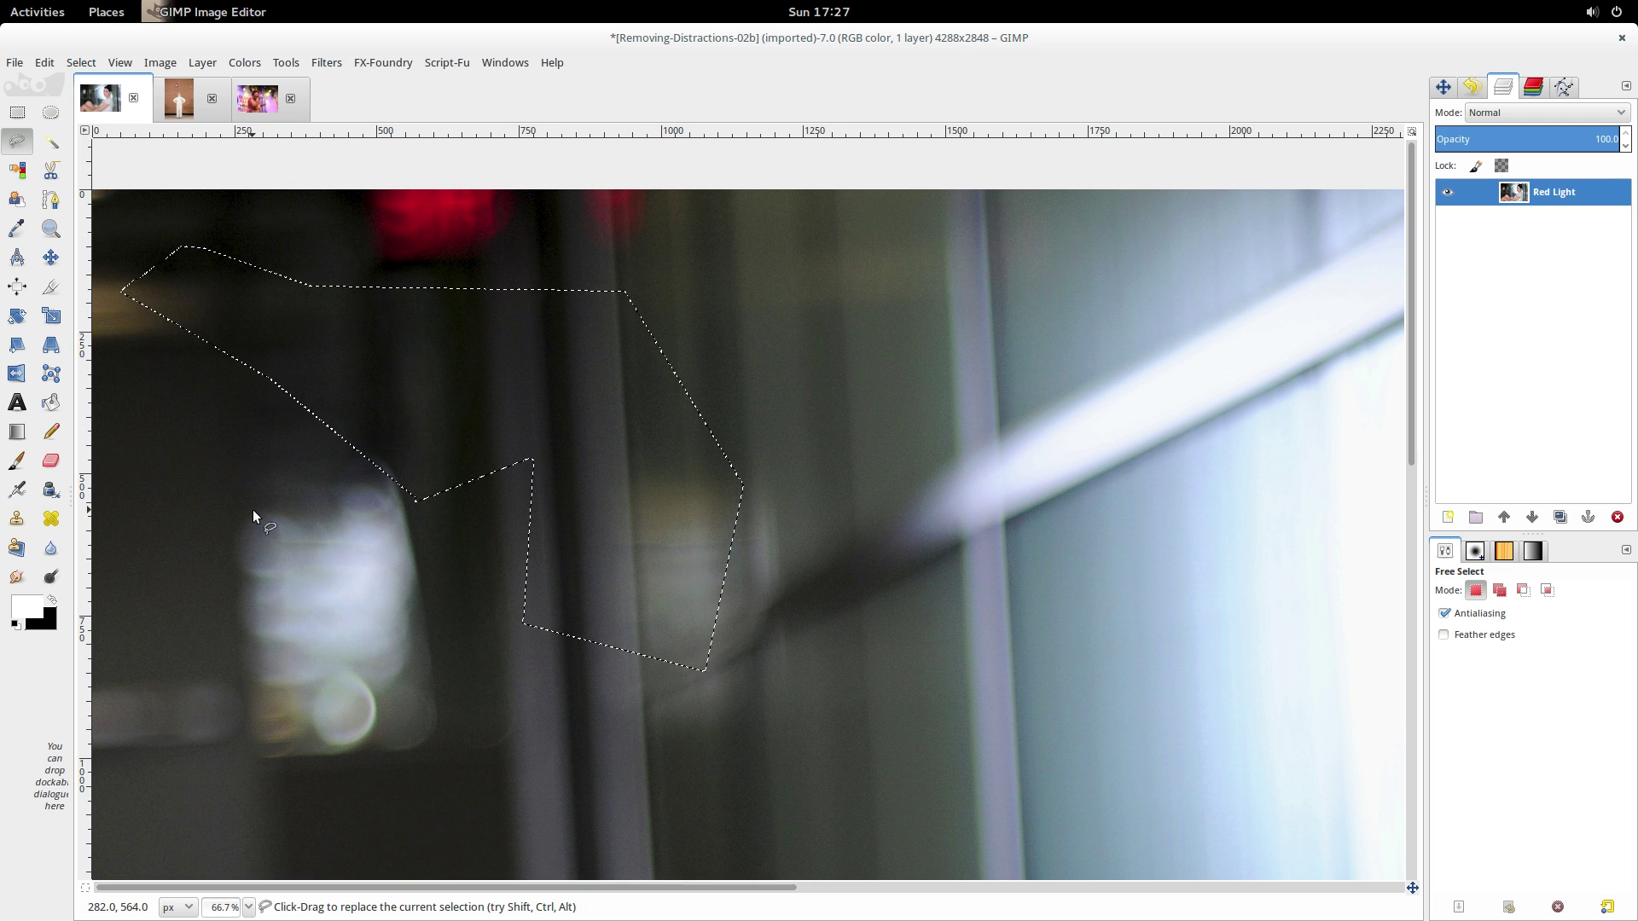
{"action": "key", "text": "shift+ctrl+a"}
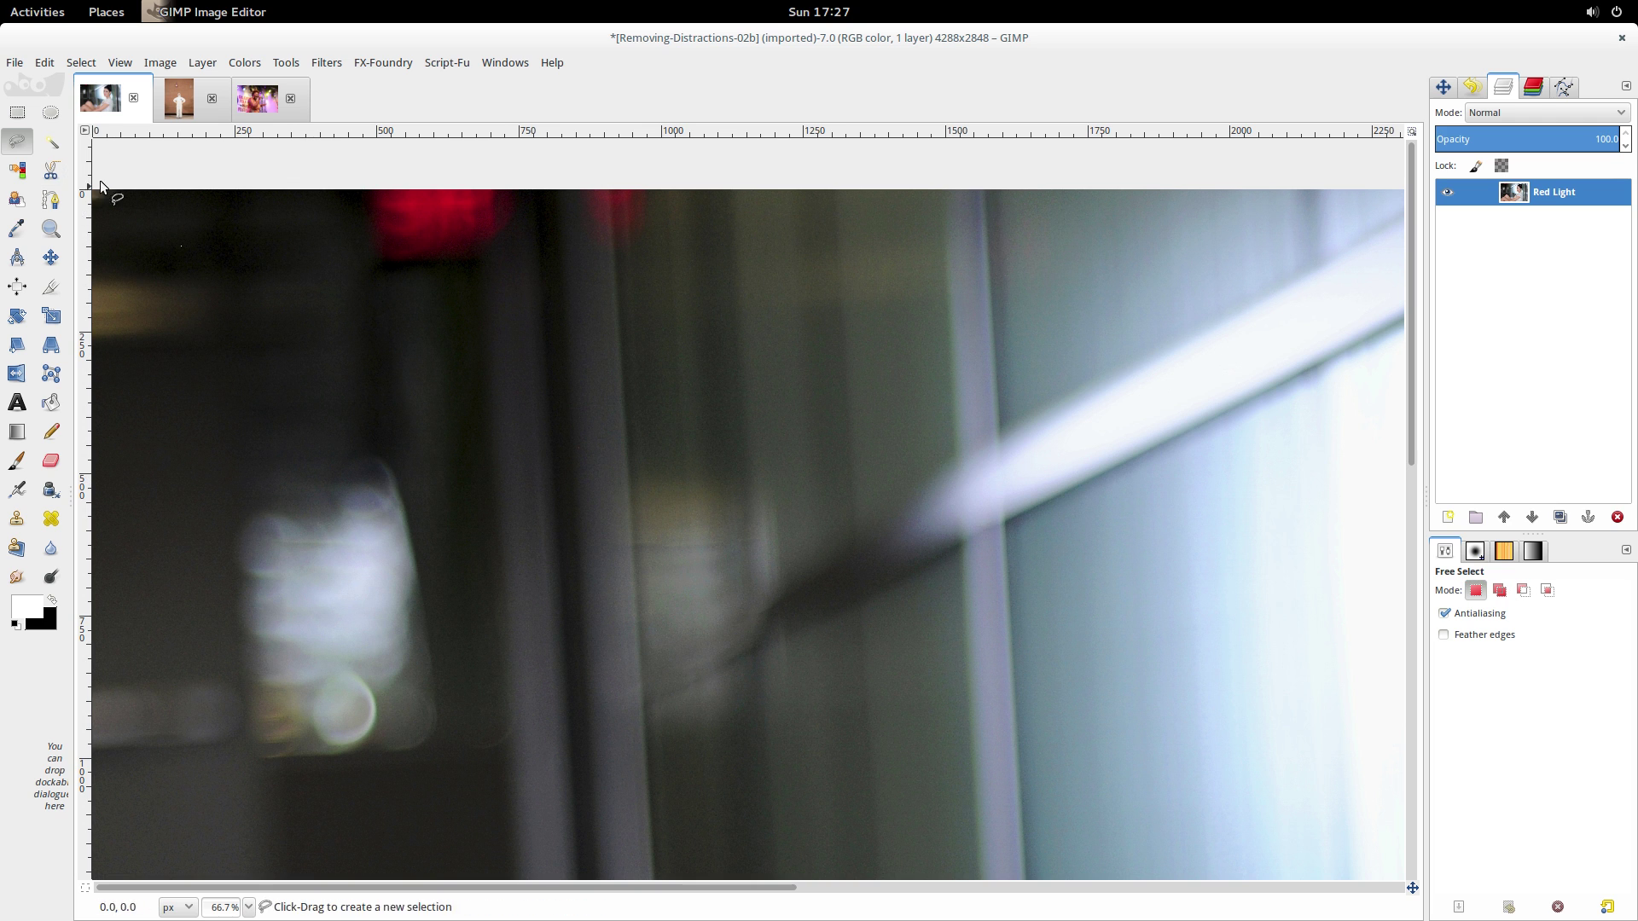
Step: Select a rectangle of dark background just below the left red light
{"action": "left_click", "coordinate": [18, 114]}
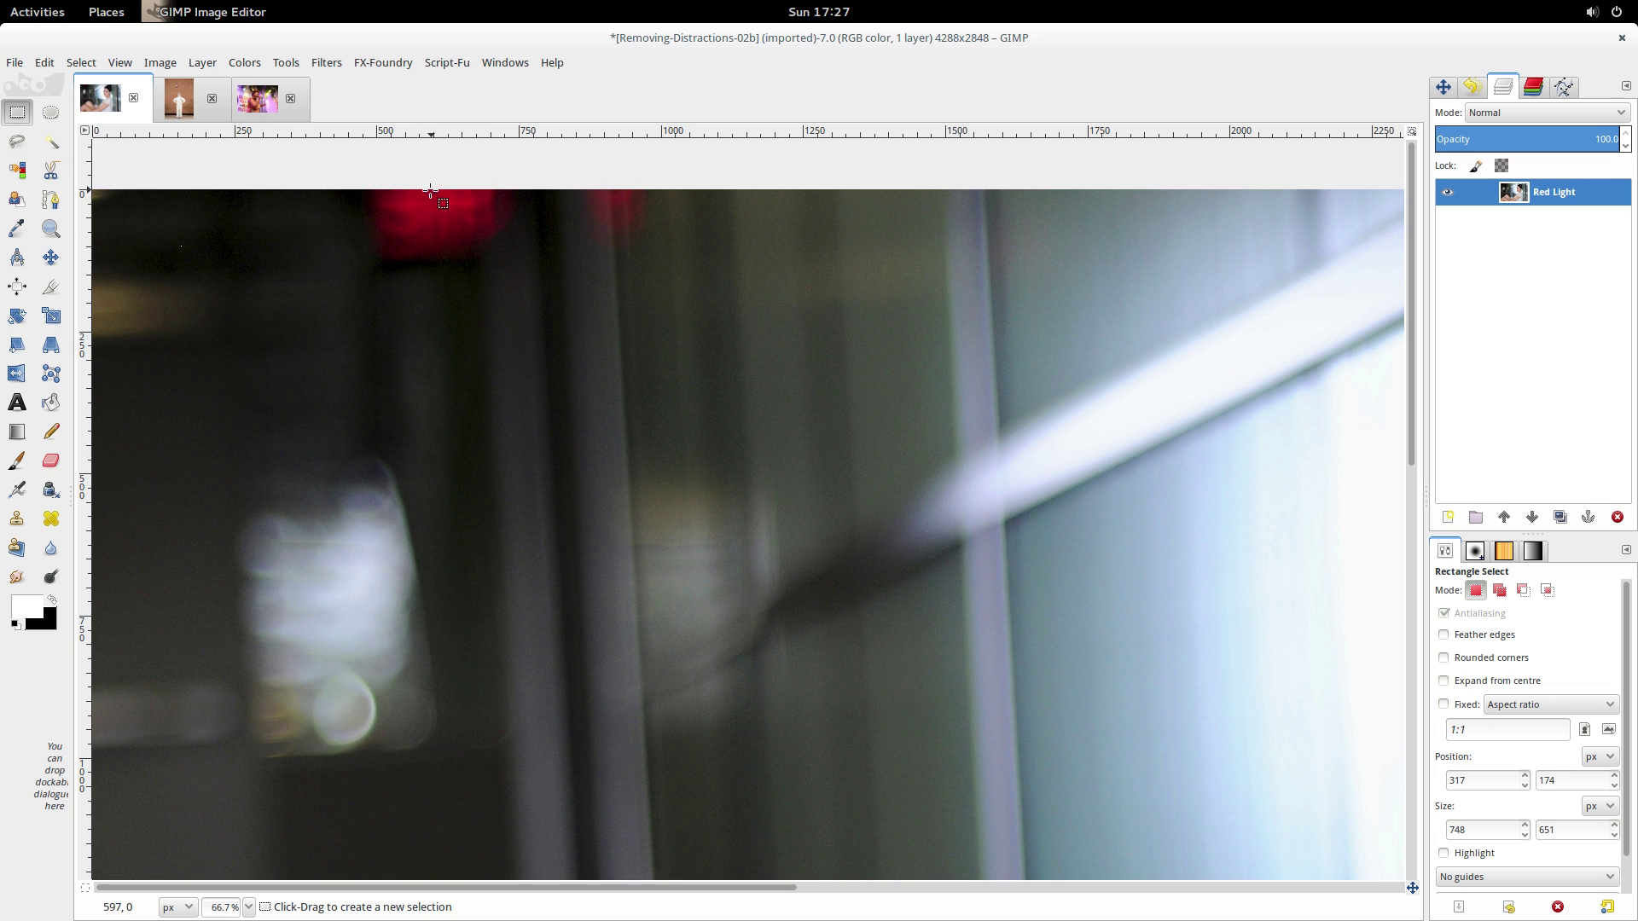
{"action": "left_click_drag", "start_coordinate": [283, 288], "coordinate": [645, 582]}
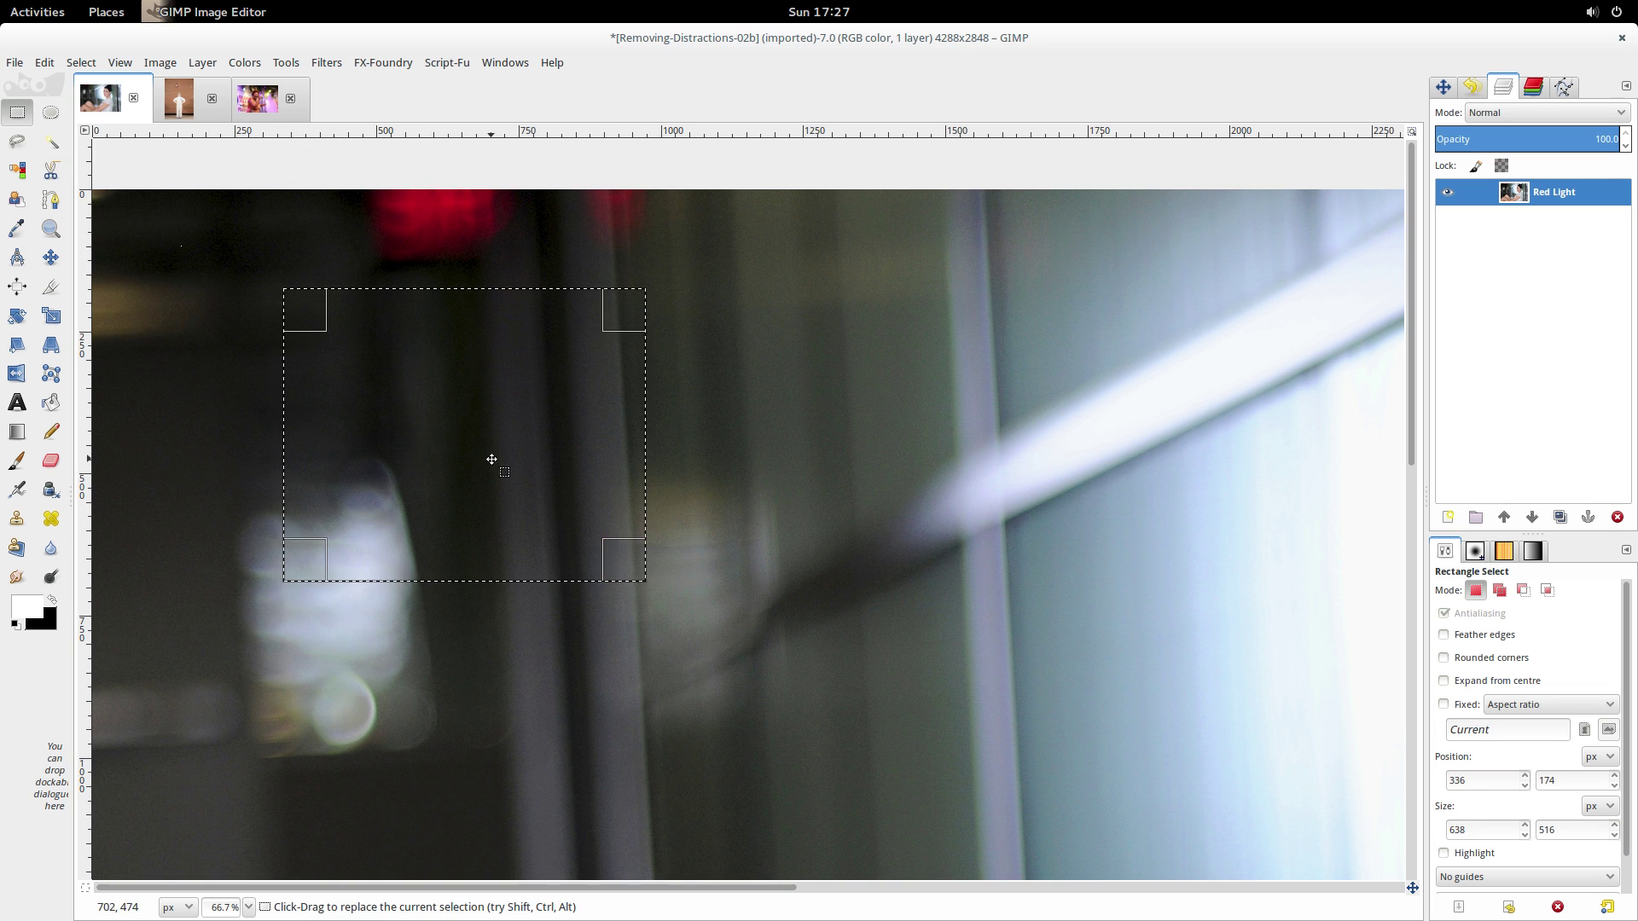
{"action": "left_click_drag", "start_coordinate": [488, 450], "coordinate": [466, 435]}
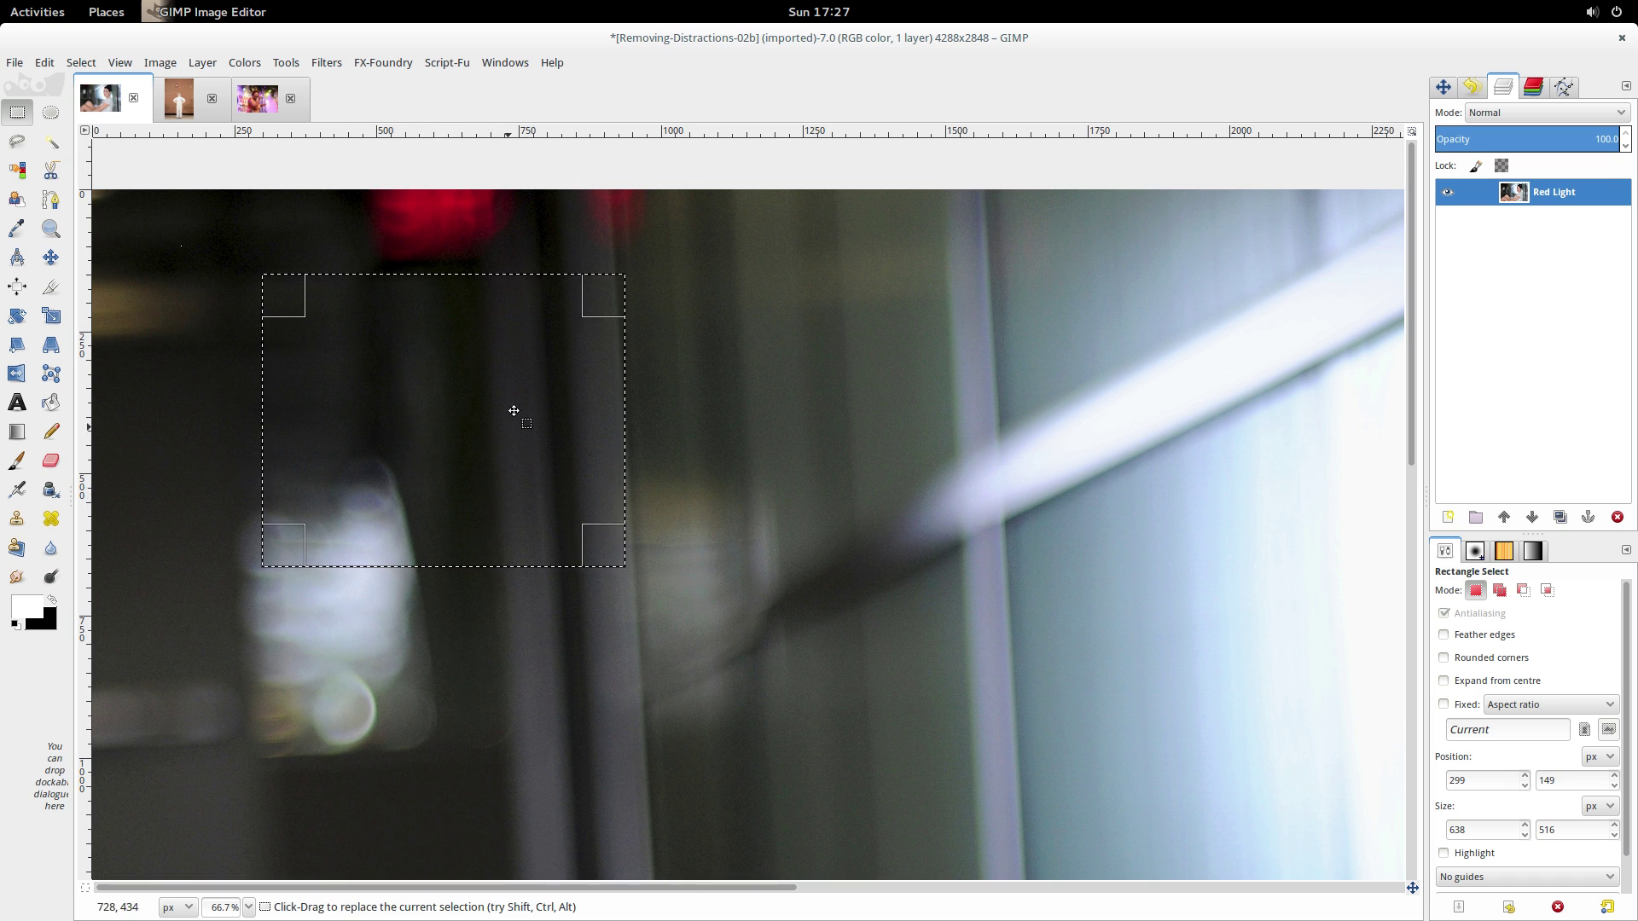
Step: Copy the selection to a new Layer via Copy and check it by toggling Red Light's visibility
{"action": "left_click", "coordinate": [202, 62]}
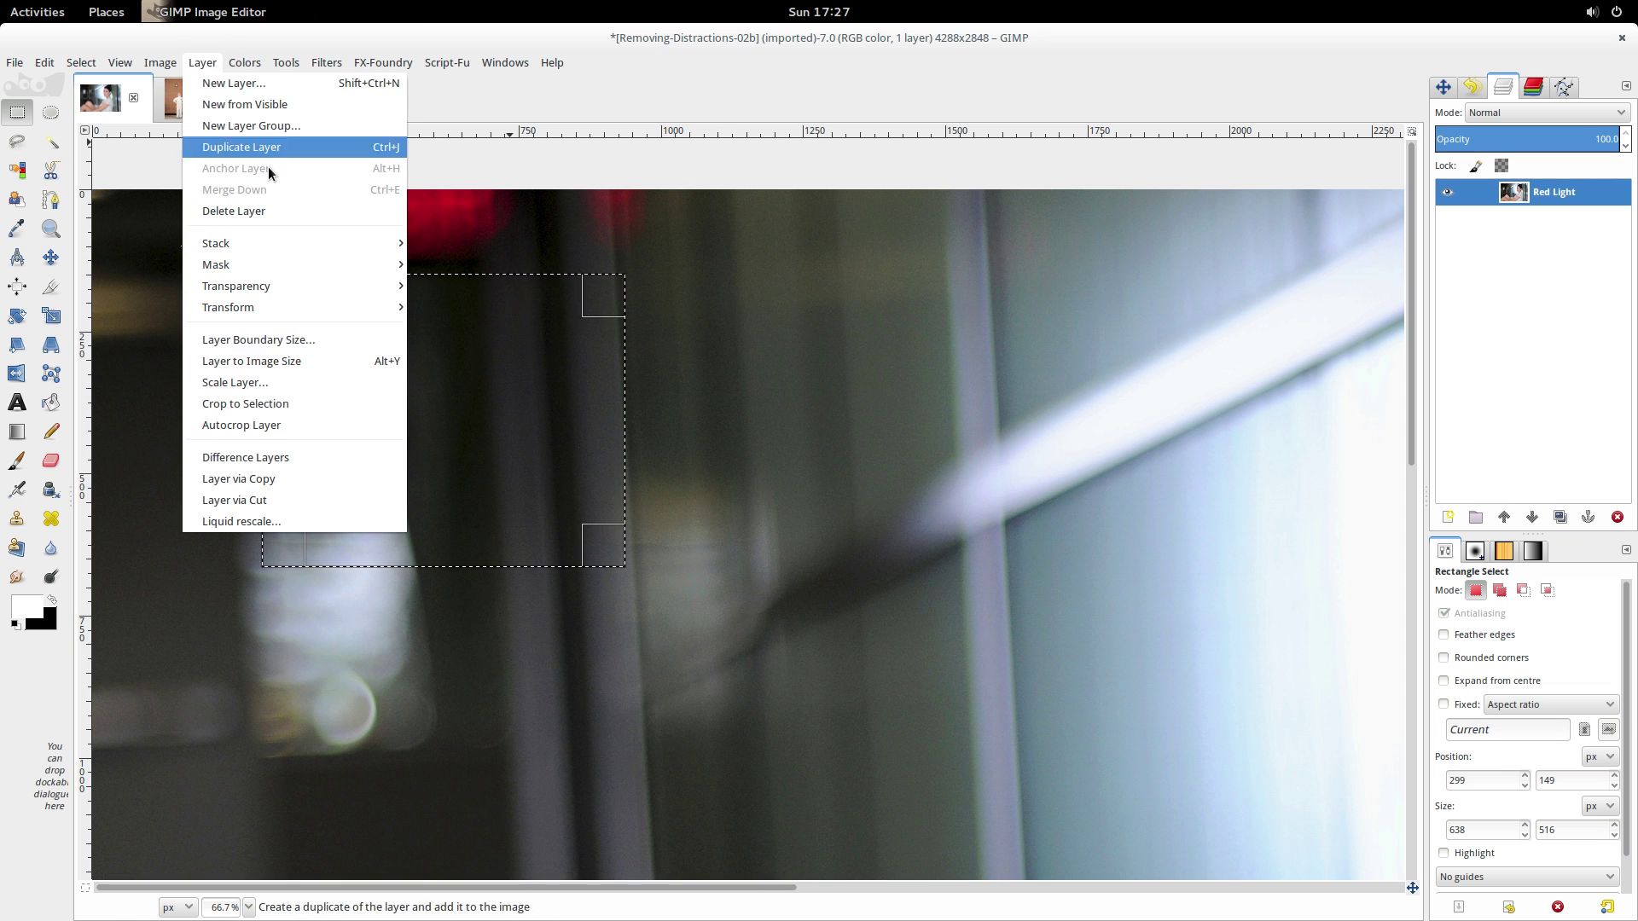
{"action": "left_click", "coordinate": [317, 477]}
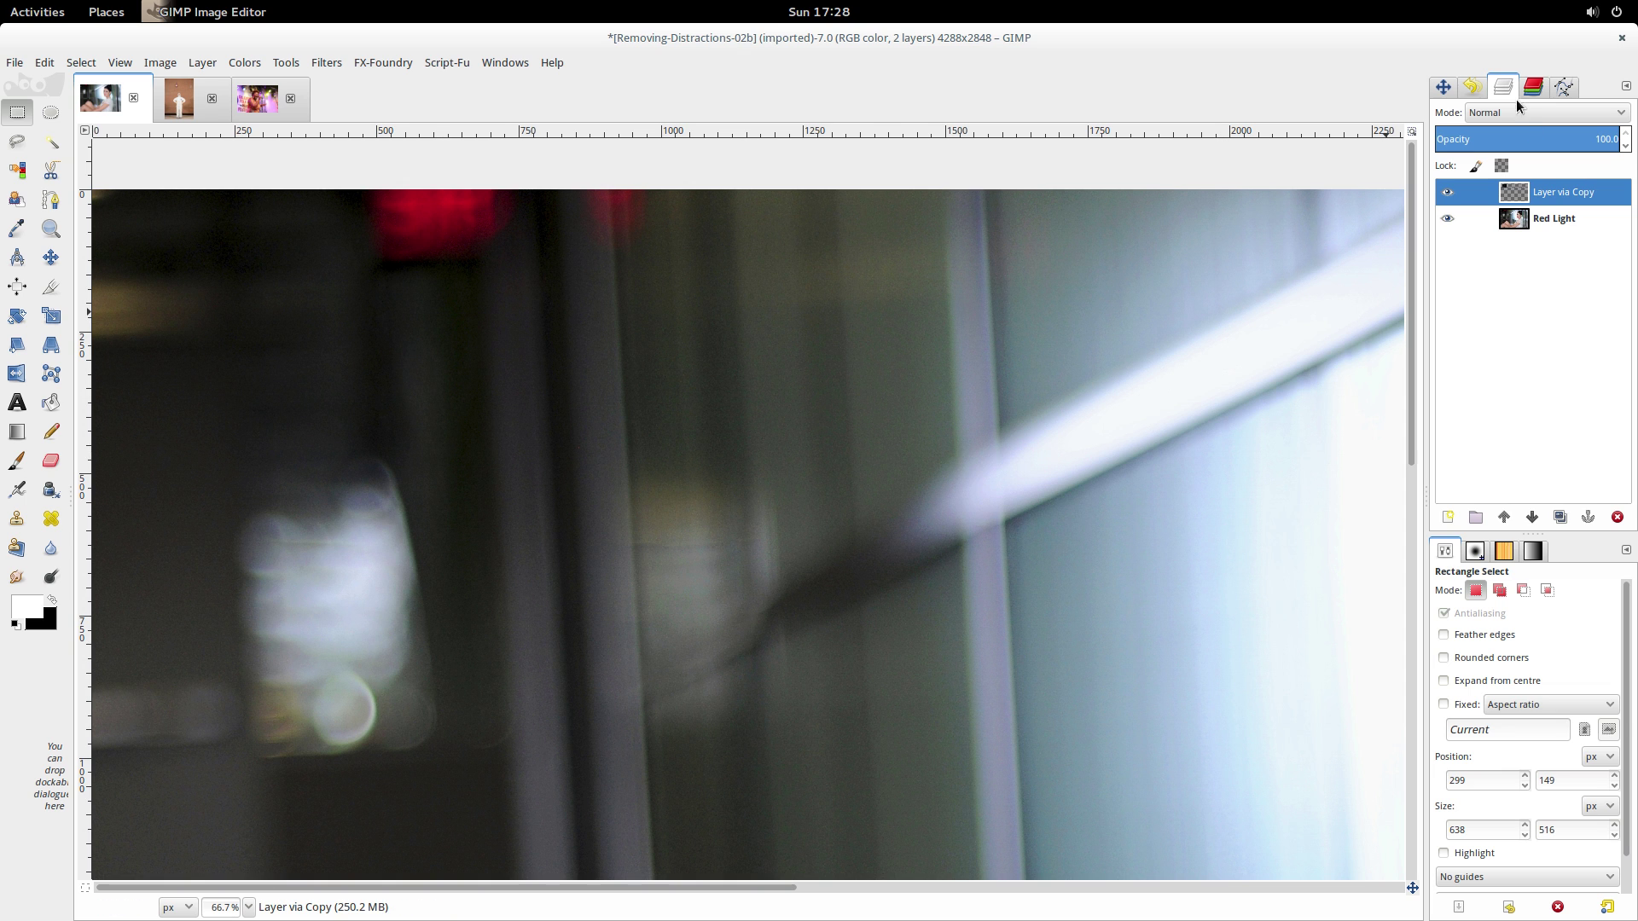
{"action": "left_click", "coordinate": [1446, 220]}
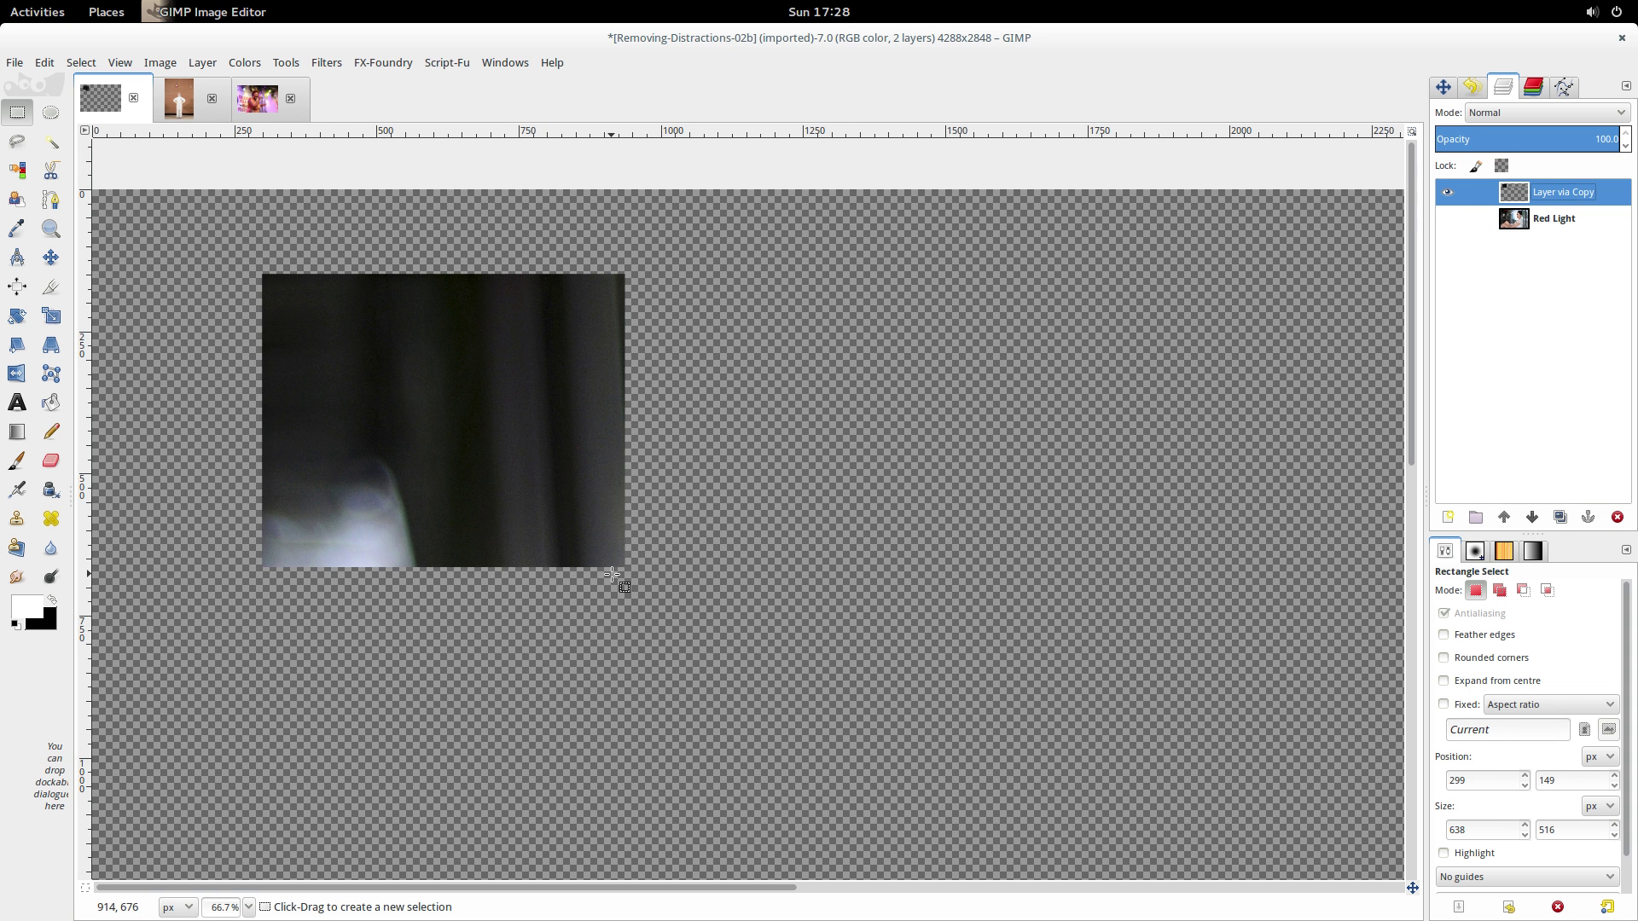
{"action": "left_click", "coordinate": [1461, 220]}
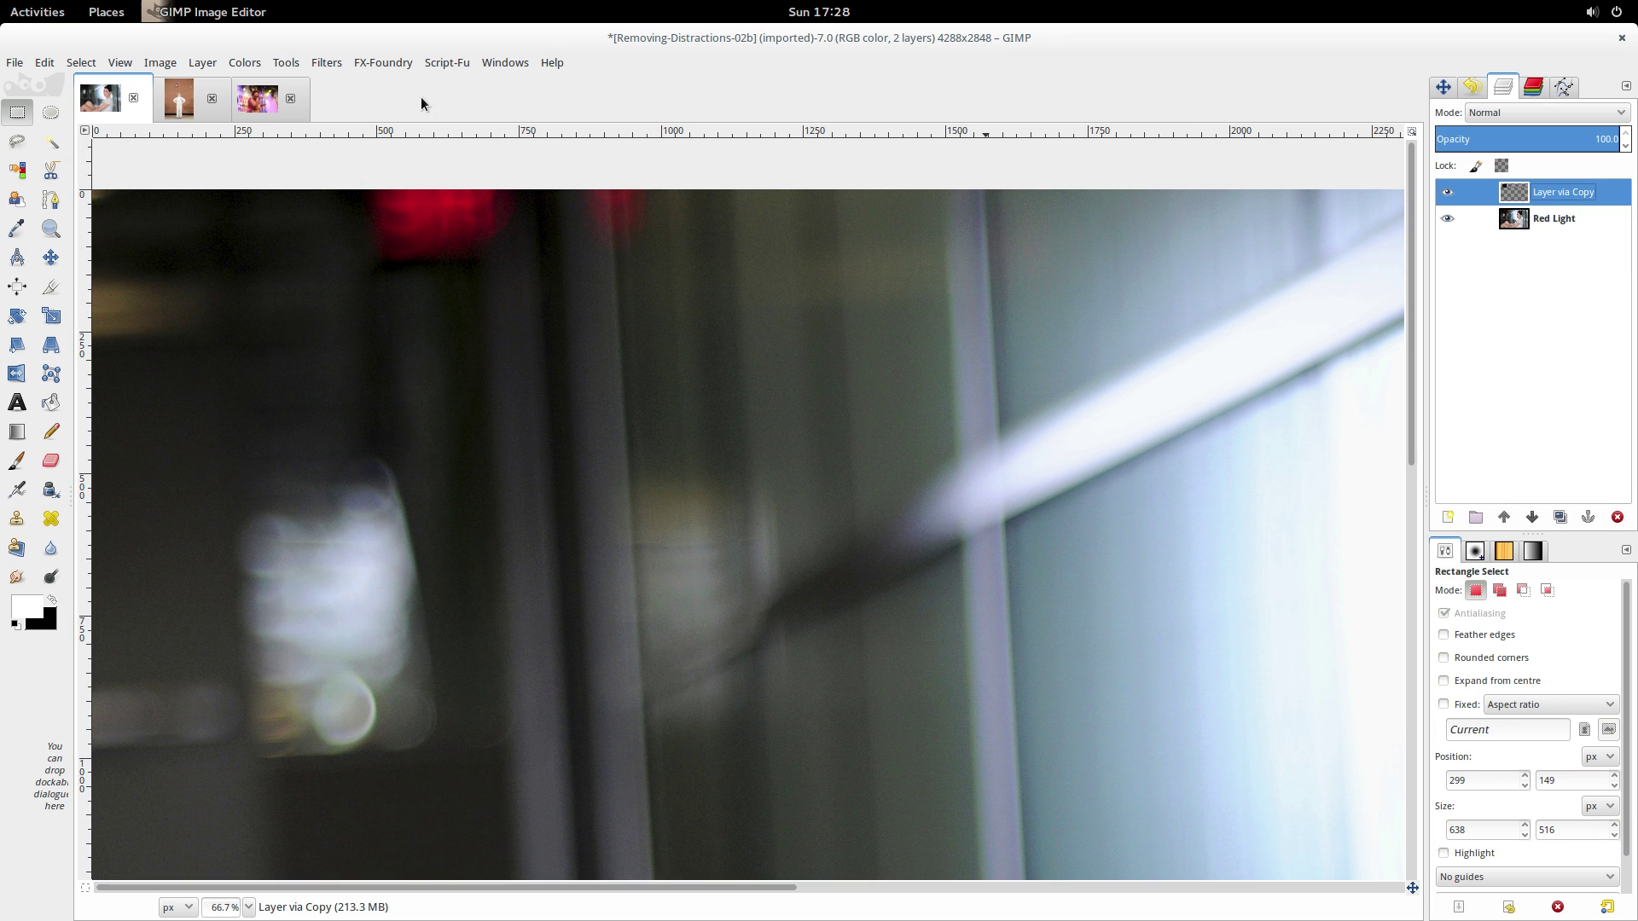
Step: Drag the Layer via Copy patch upward with the Move tool to cover the left red light
{"action": "left_click", "coordinate": [51, 256]}
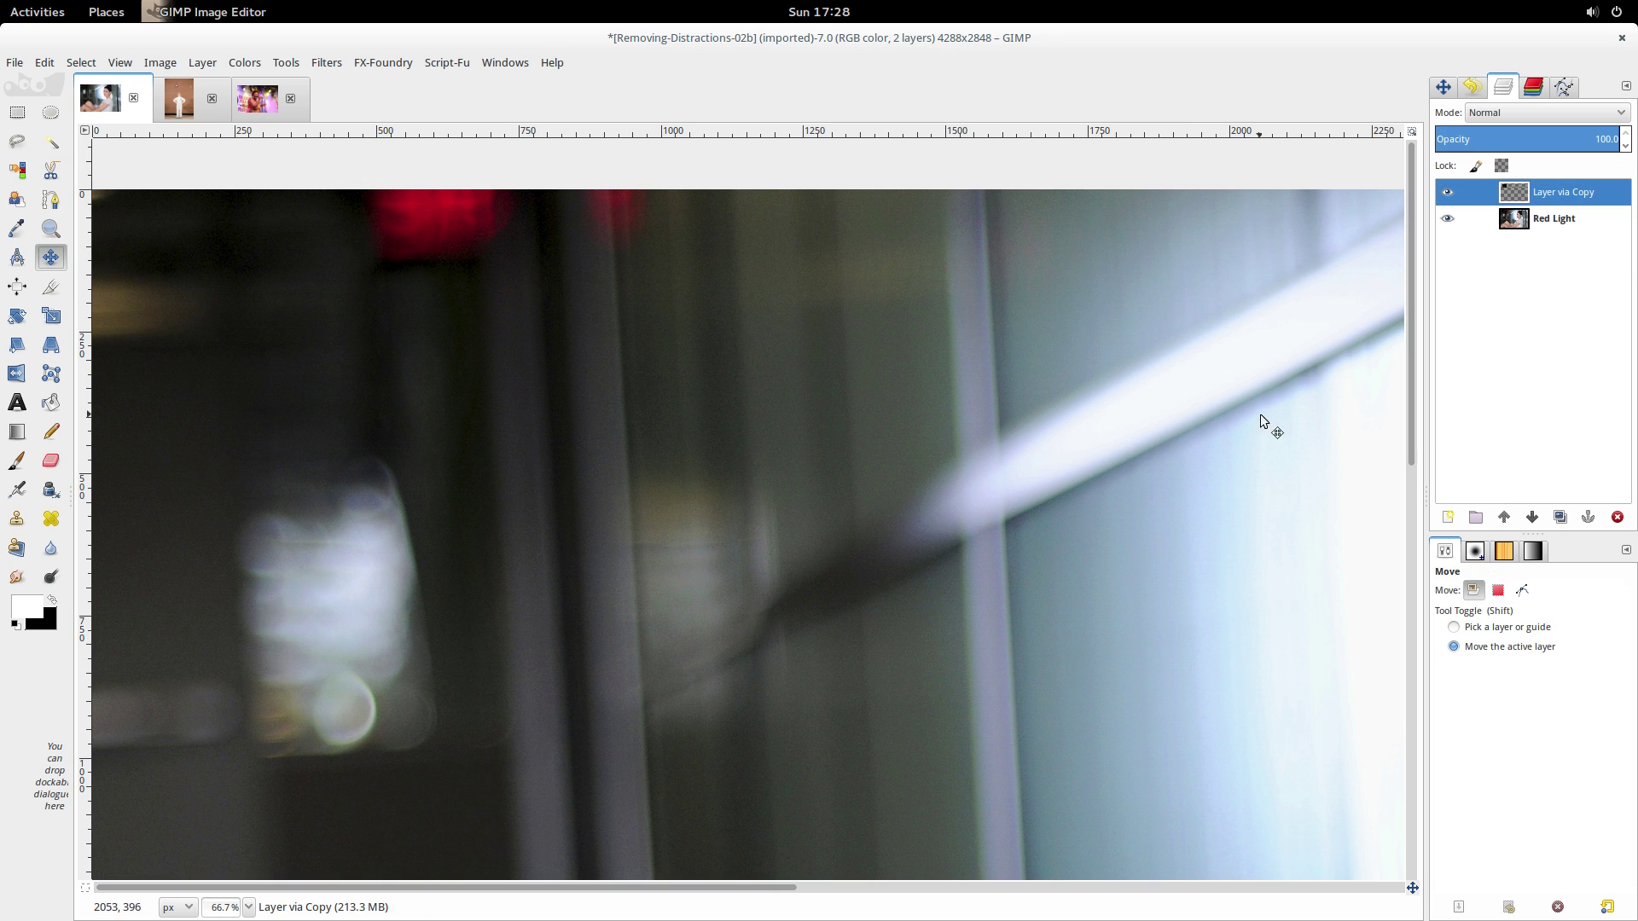
{"action": "left_click_drag", "start_coordinate": [438, 368], "coordinate": [437, 283]}
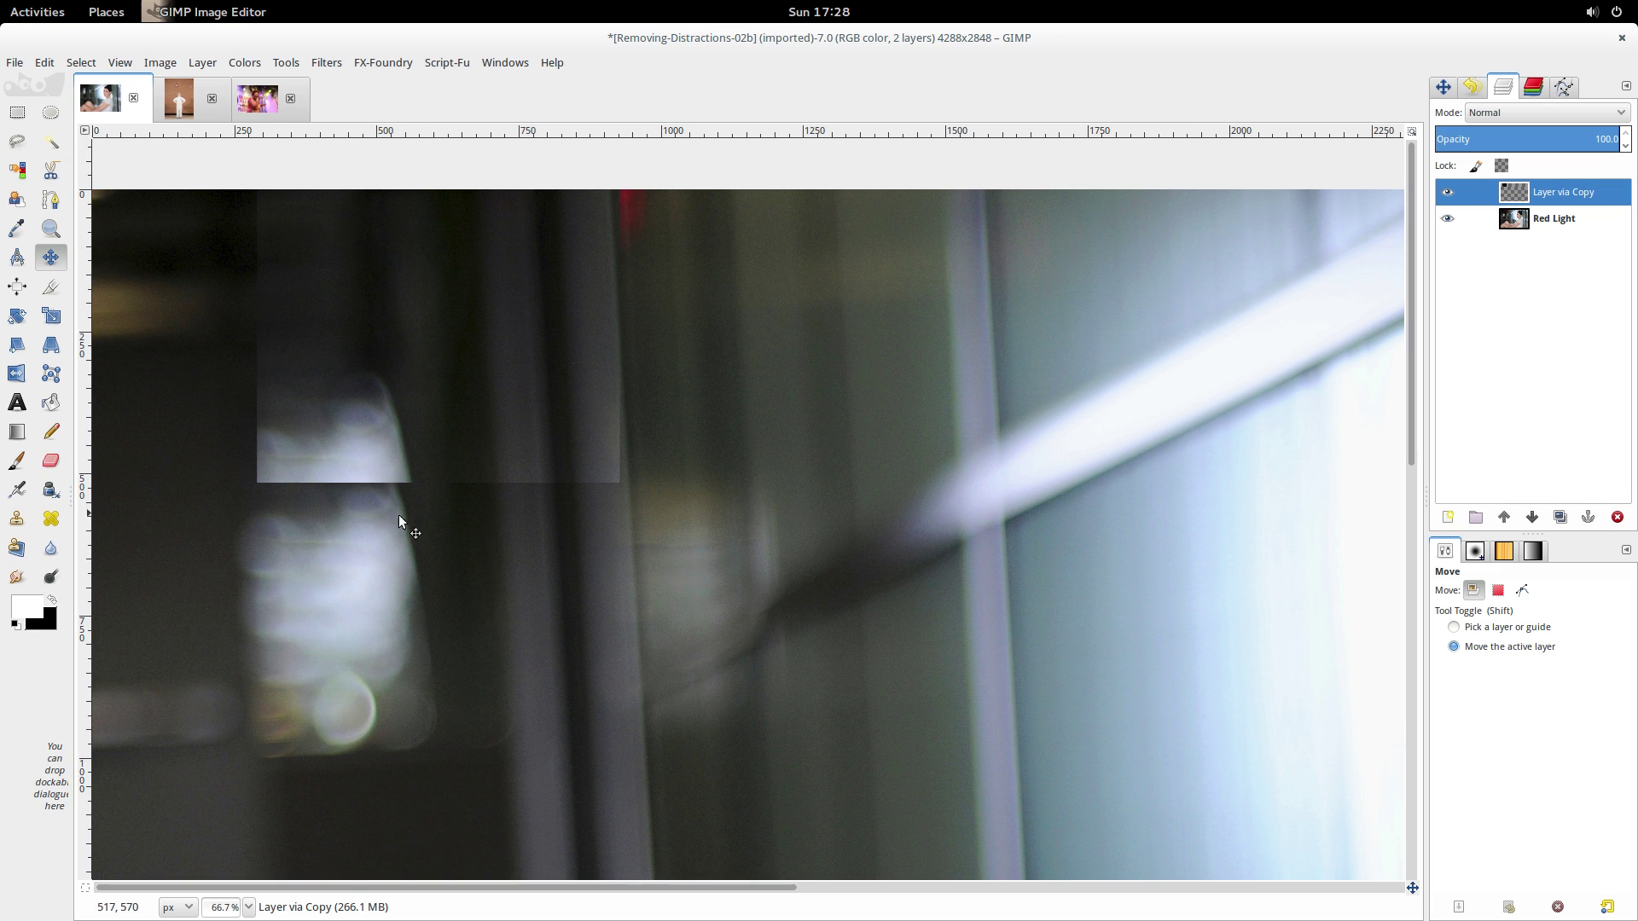
Step: Add a White (full opacity) layer mask to the Layer via Copy layer
{"action": "right_click", "coordinate": [1519, 192]}
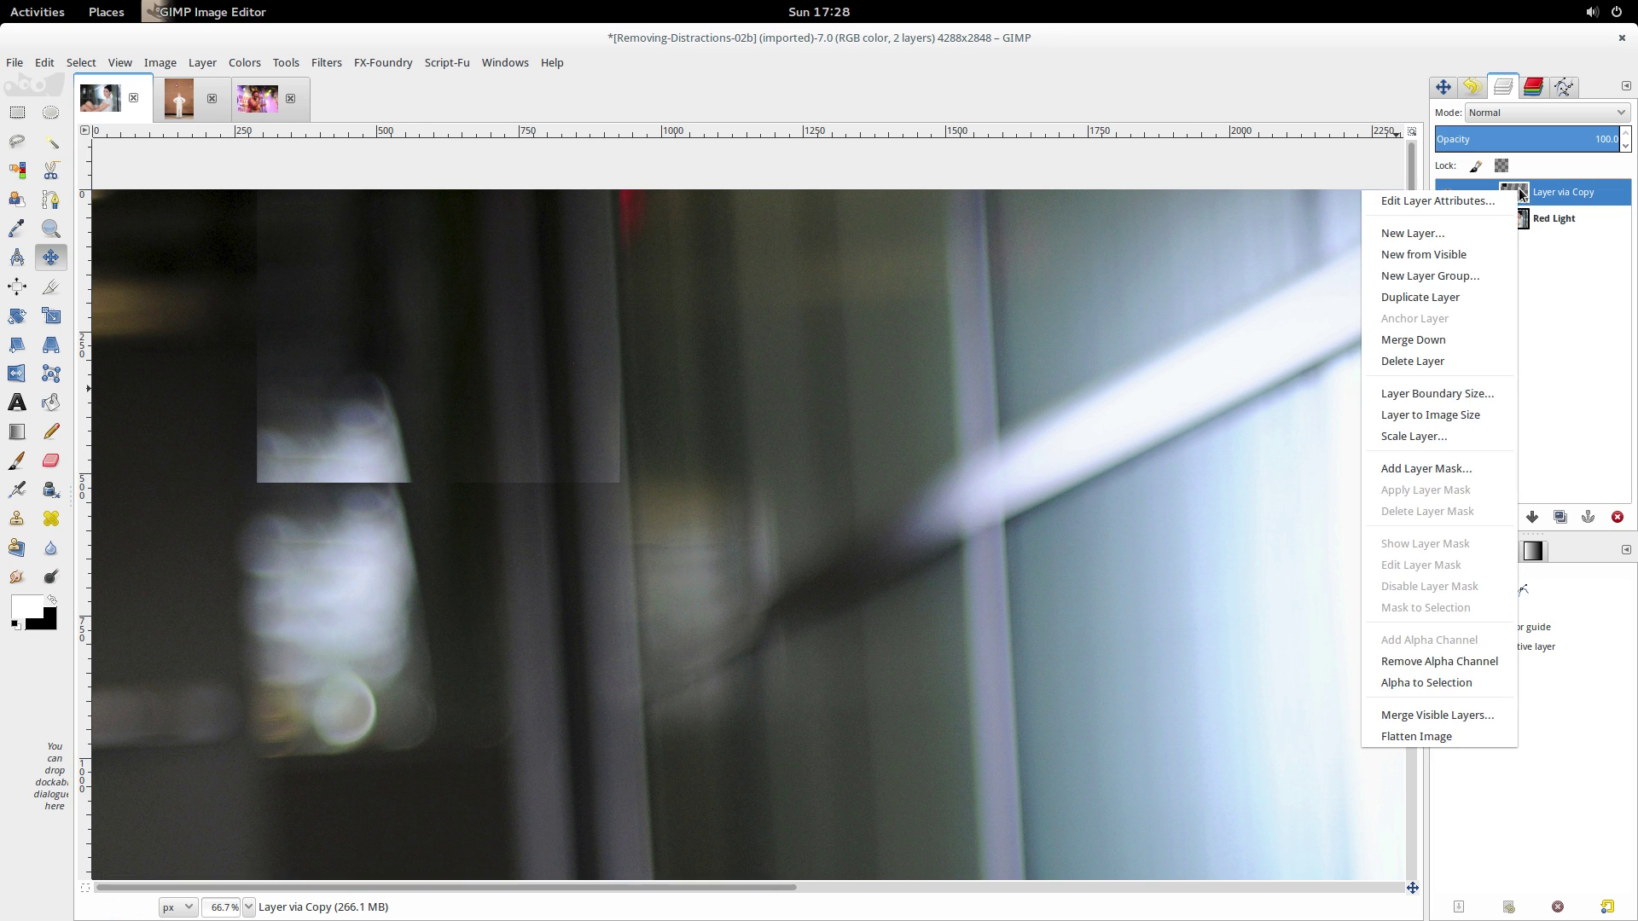
{"action": "left_click", "coordinate": [1453, 469]}
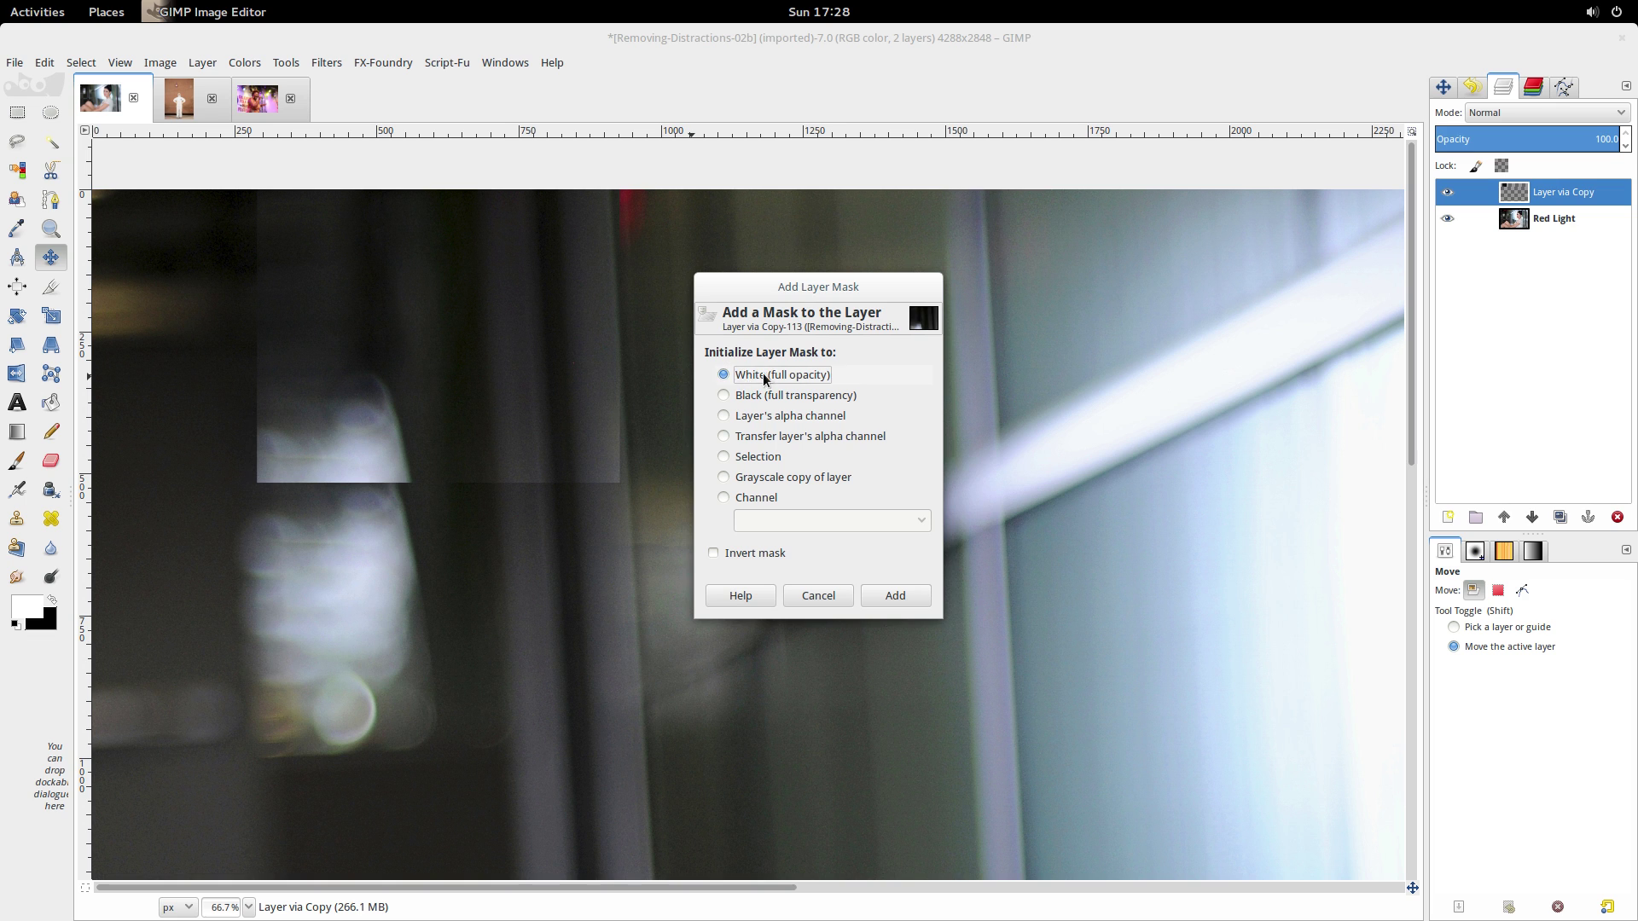
{"action": "left_click", "coordinate": [895, 596]}
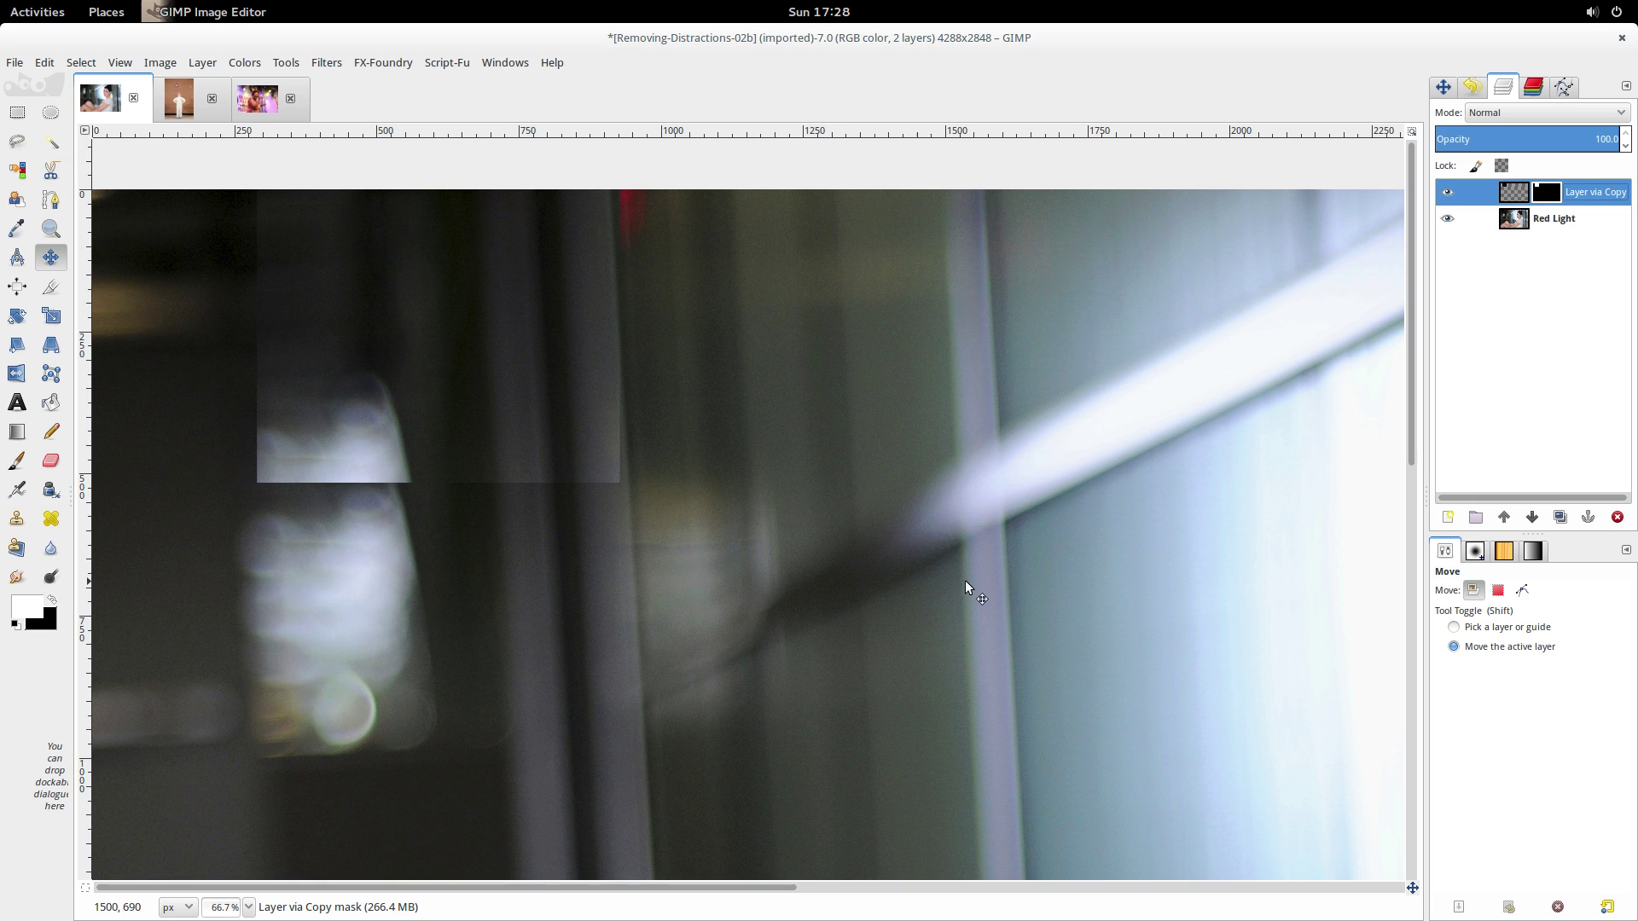
Step: Paint black on the Layer via Copy mask with the Paintbrush to soften the patch edges
{"action": "left_click", "coordinate": [16, 460]}
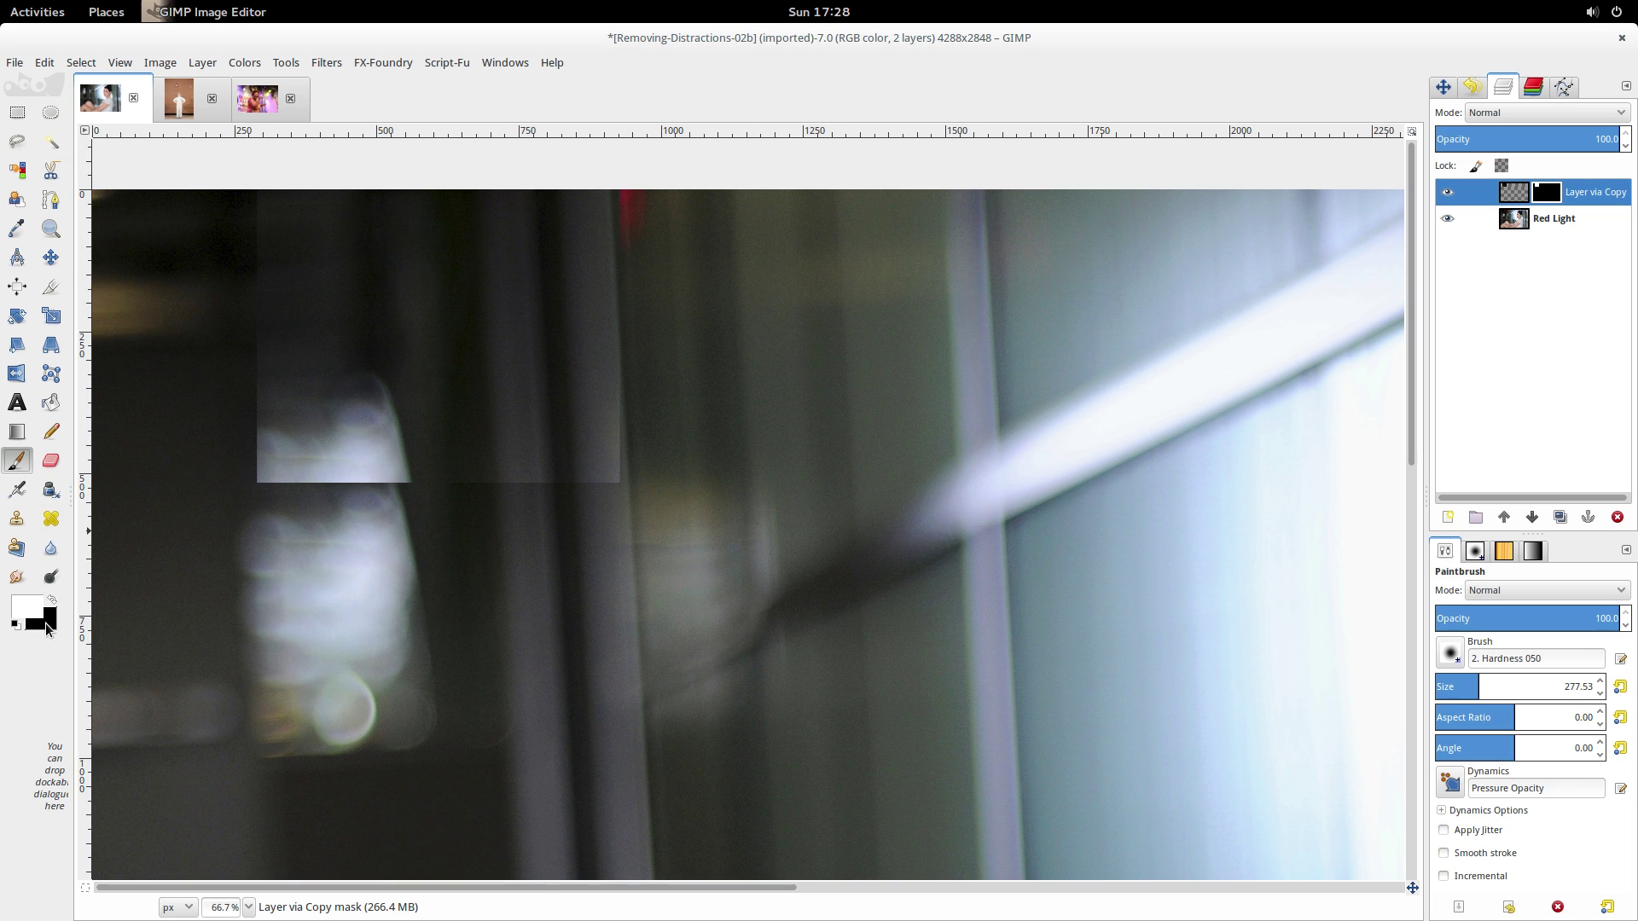
{"action": "left_click", "coordinate": [13, 628]}
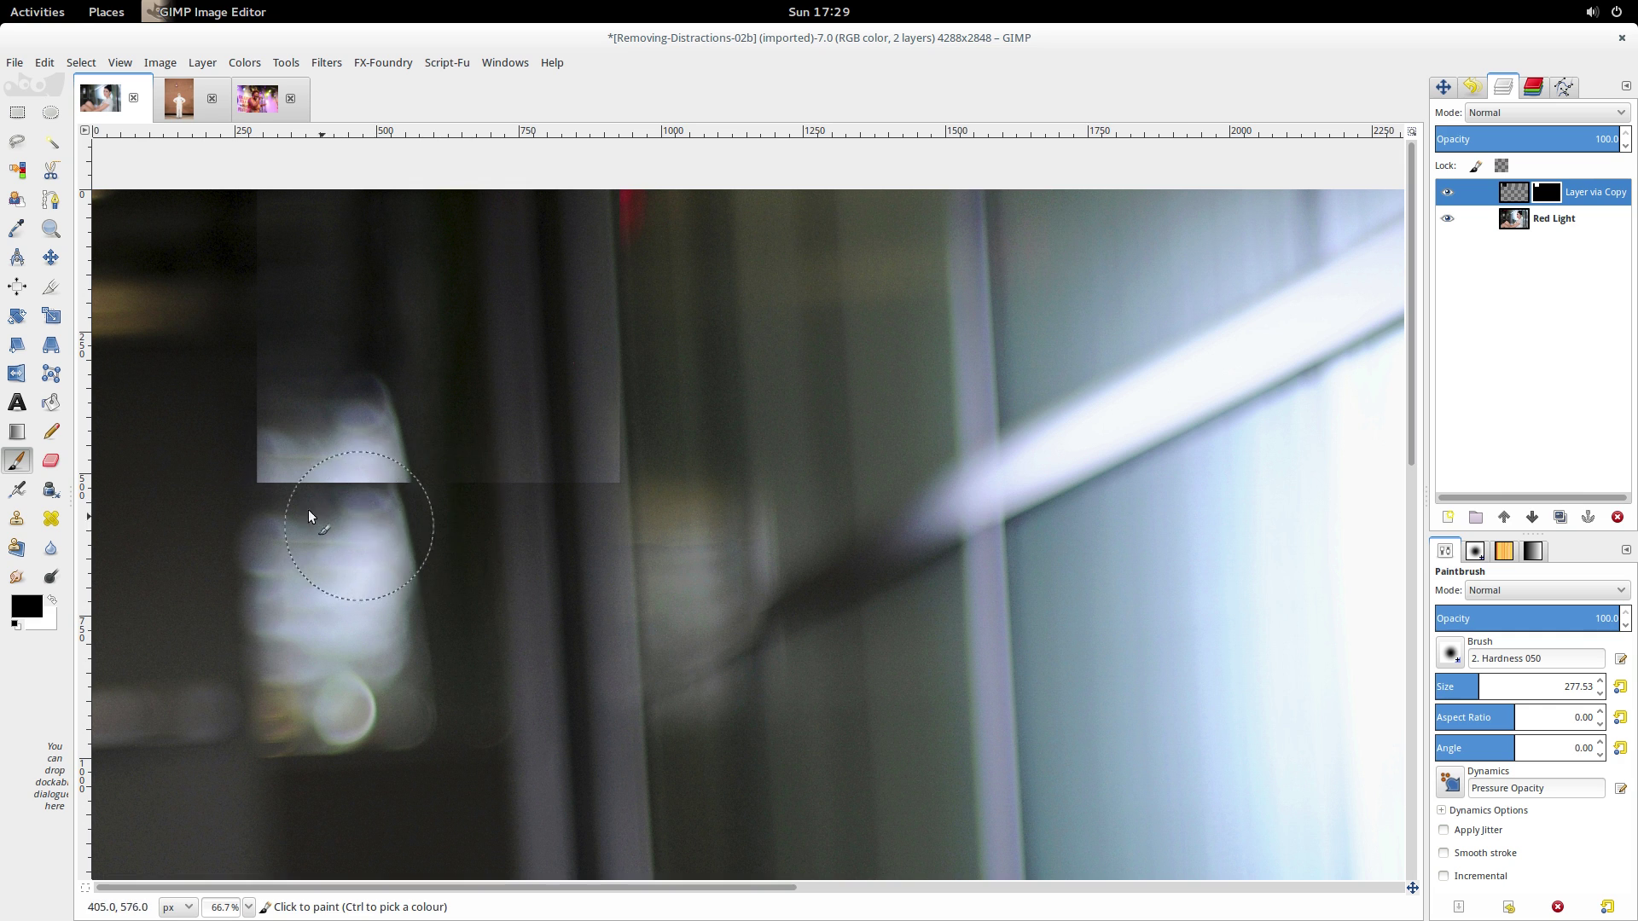
{"action": "mouse_move", "coordinate": [254, 437]}
{"action": "left_mouse_down"}
{"action": "mouse_move", "coordinate": [277, 465]}
{"action": "mouse_move", "coordinate": [260, 459]}
{"action": "mouse_move", "coordinate": [357, 459]}
{"action": "mouse_move", "coordinate": [330, 409]}
{"action": "mouse_move", "coordinate": [417, 481]}
{"action": "mouse_move", "coordinate": [427, 441]}
{"action": "mouse_move", "coordinate": [397, 433]}
{"action": "mouse_move", "coordinate": [541, 484]}
{"action": "mouse_move", "coordinate": [488, 471]}
{"action": "mouse_move", "coordinate": [618, 478]}
{"action": "mouse_move", "coordinate": [635, 340]}
{"action": "left_mouse_up"}
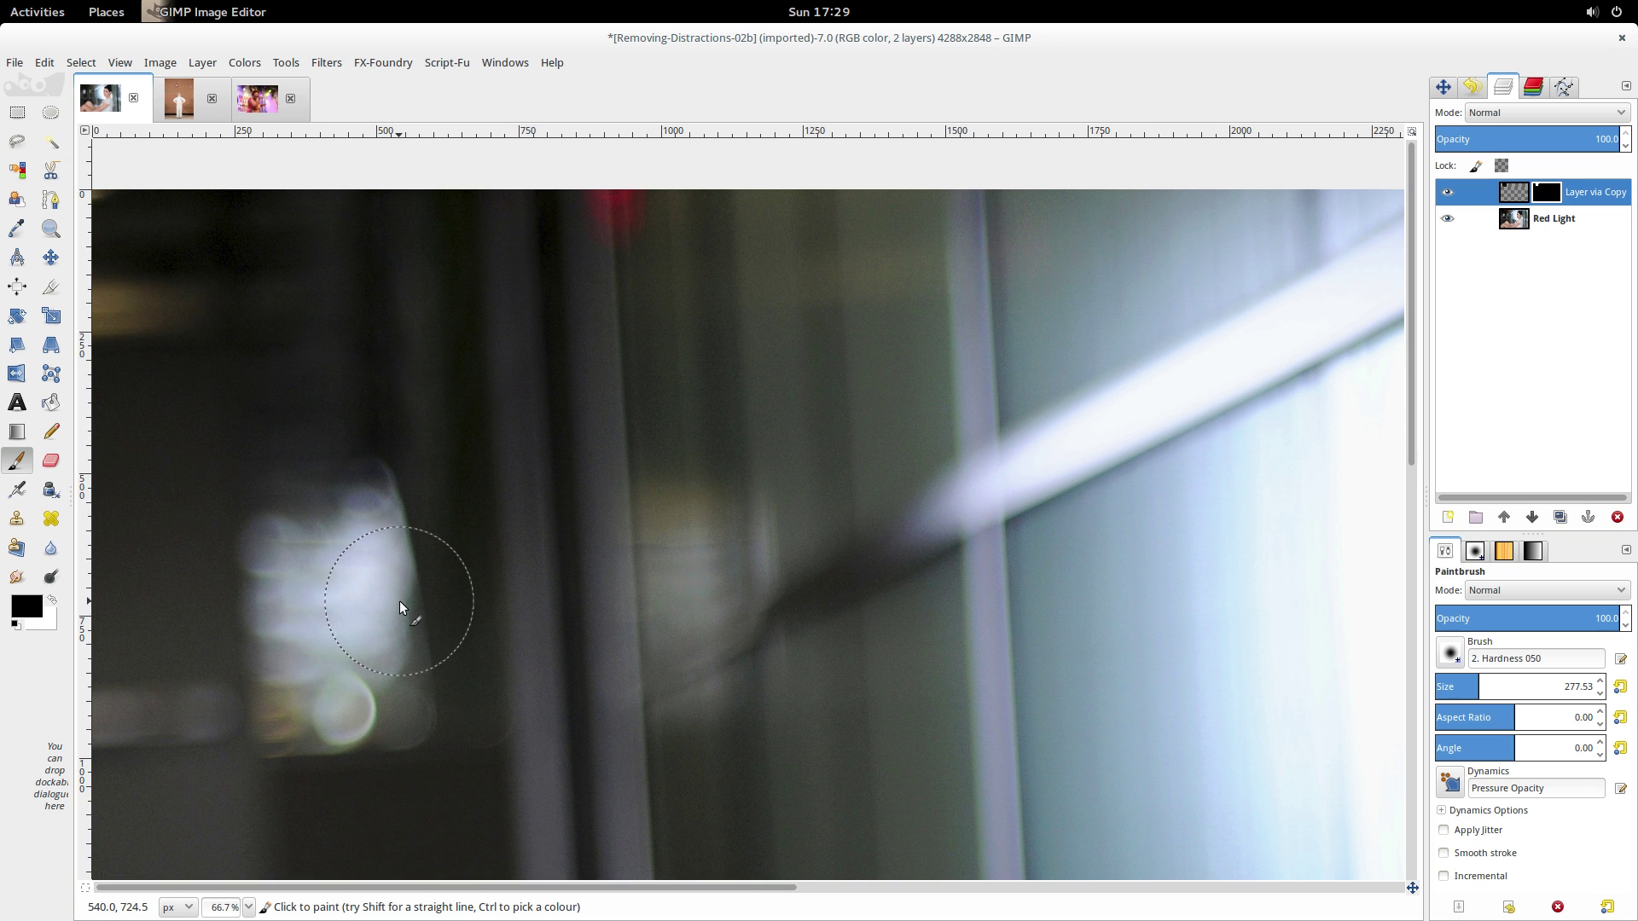
{"action": "key", "text": "shift+ctrl+j"}
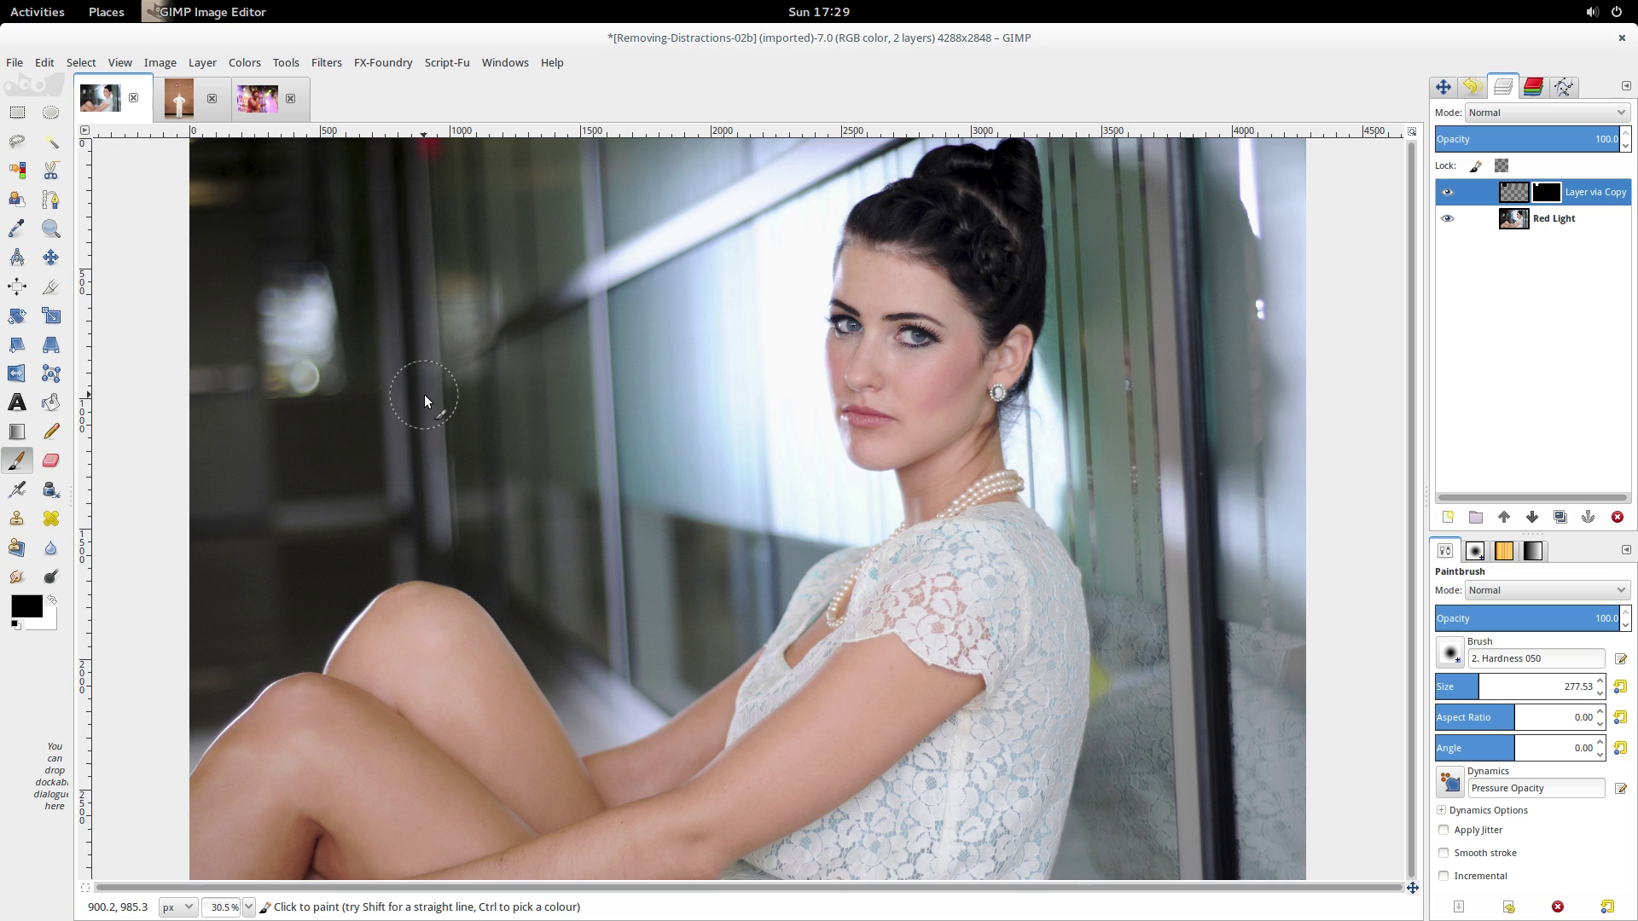
Step: Zoom in on the remaining red light, inspect the patch, and make Red Light the active layer
{"action": "key", "text": "z"}
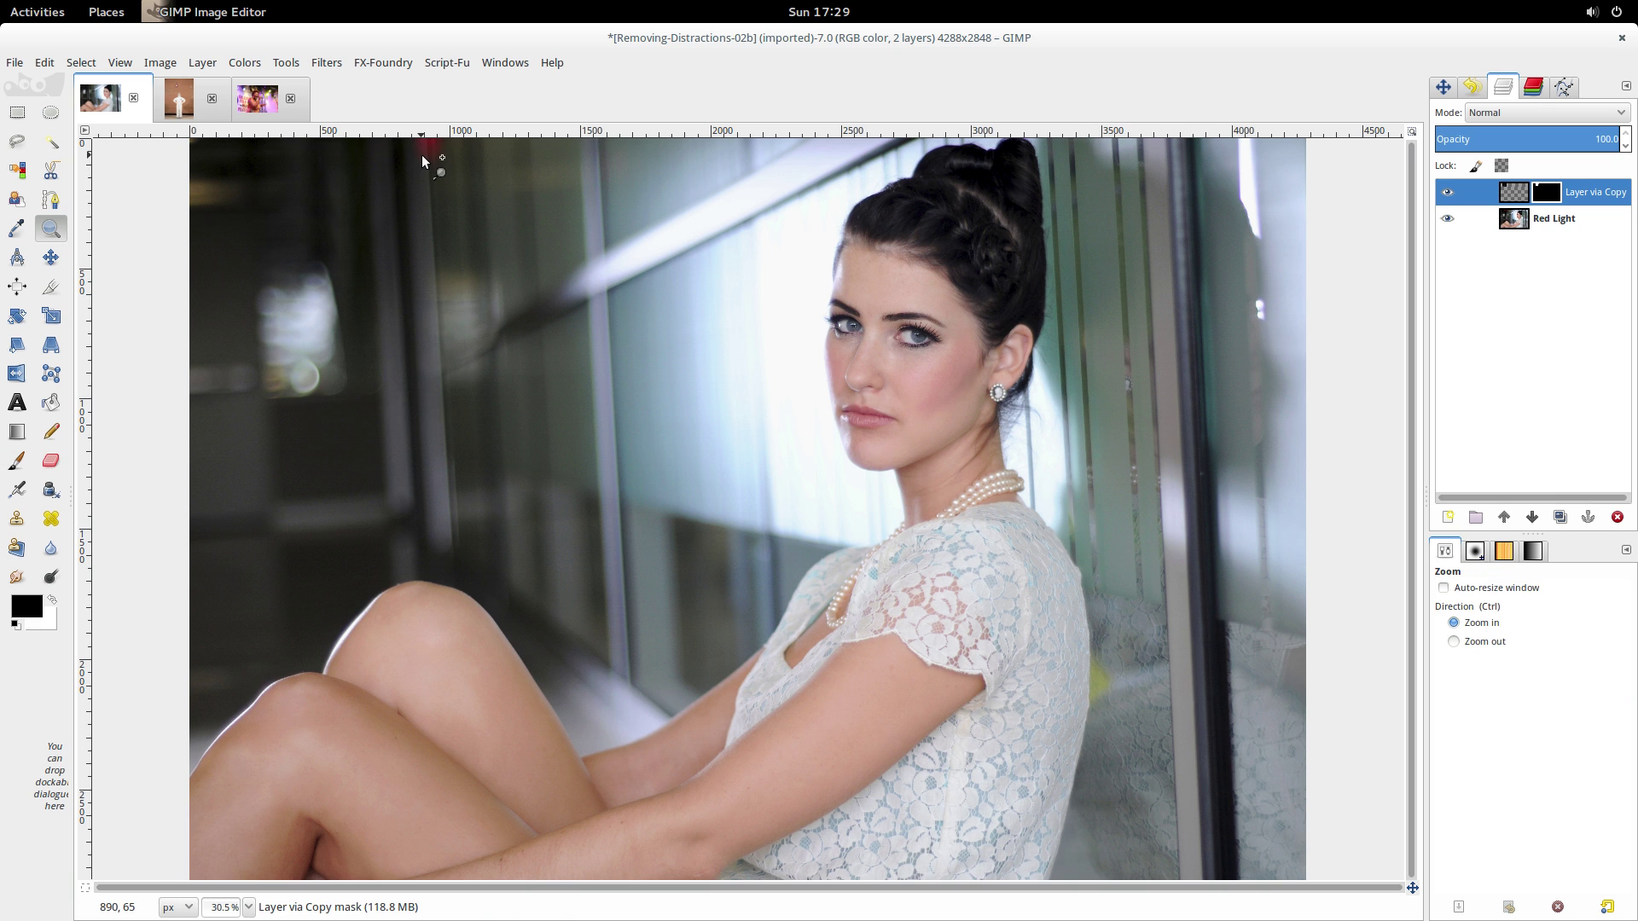
{"action": "left_click", "coordinate": [422, 155]}
{"action": "left_click", "coordinate": [422, 155]}
{"action": "left_click_drag", "start_coordinate": [422, 162], "coordinate": [470, 265]}
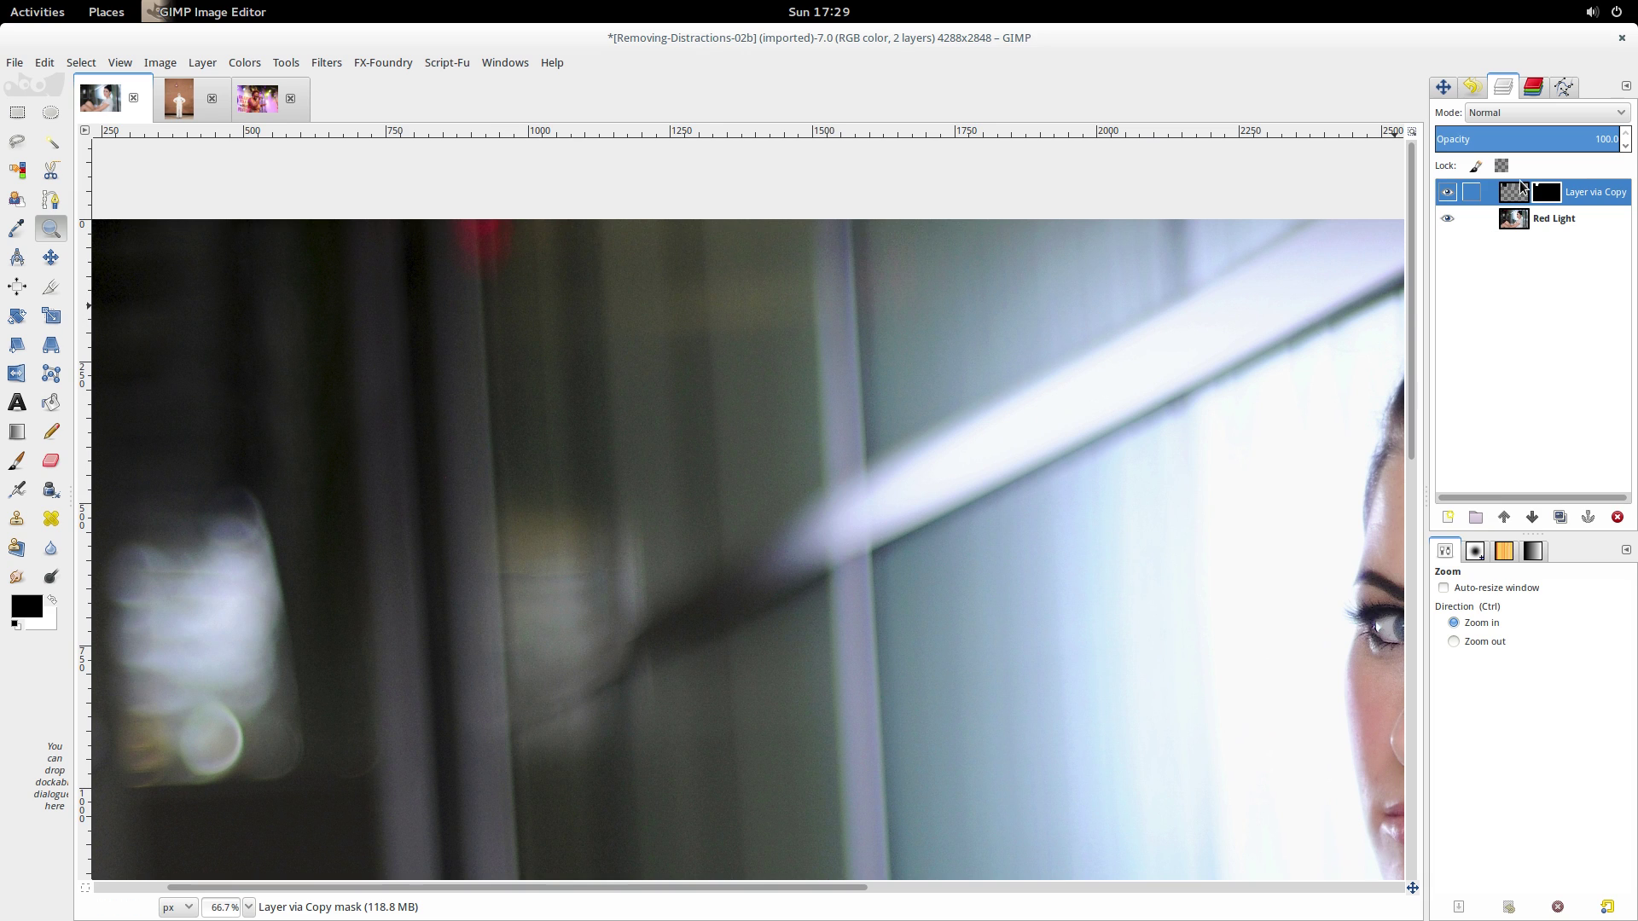
{"action": "left_click", "coordinate": [1518, 222]}
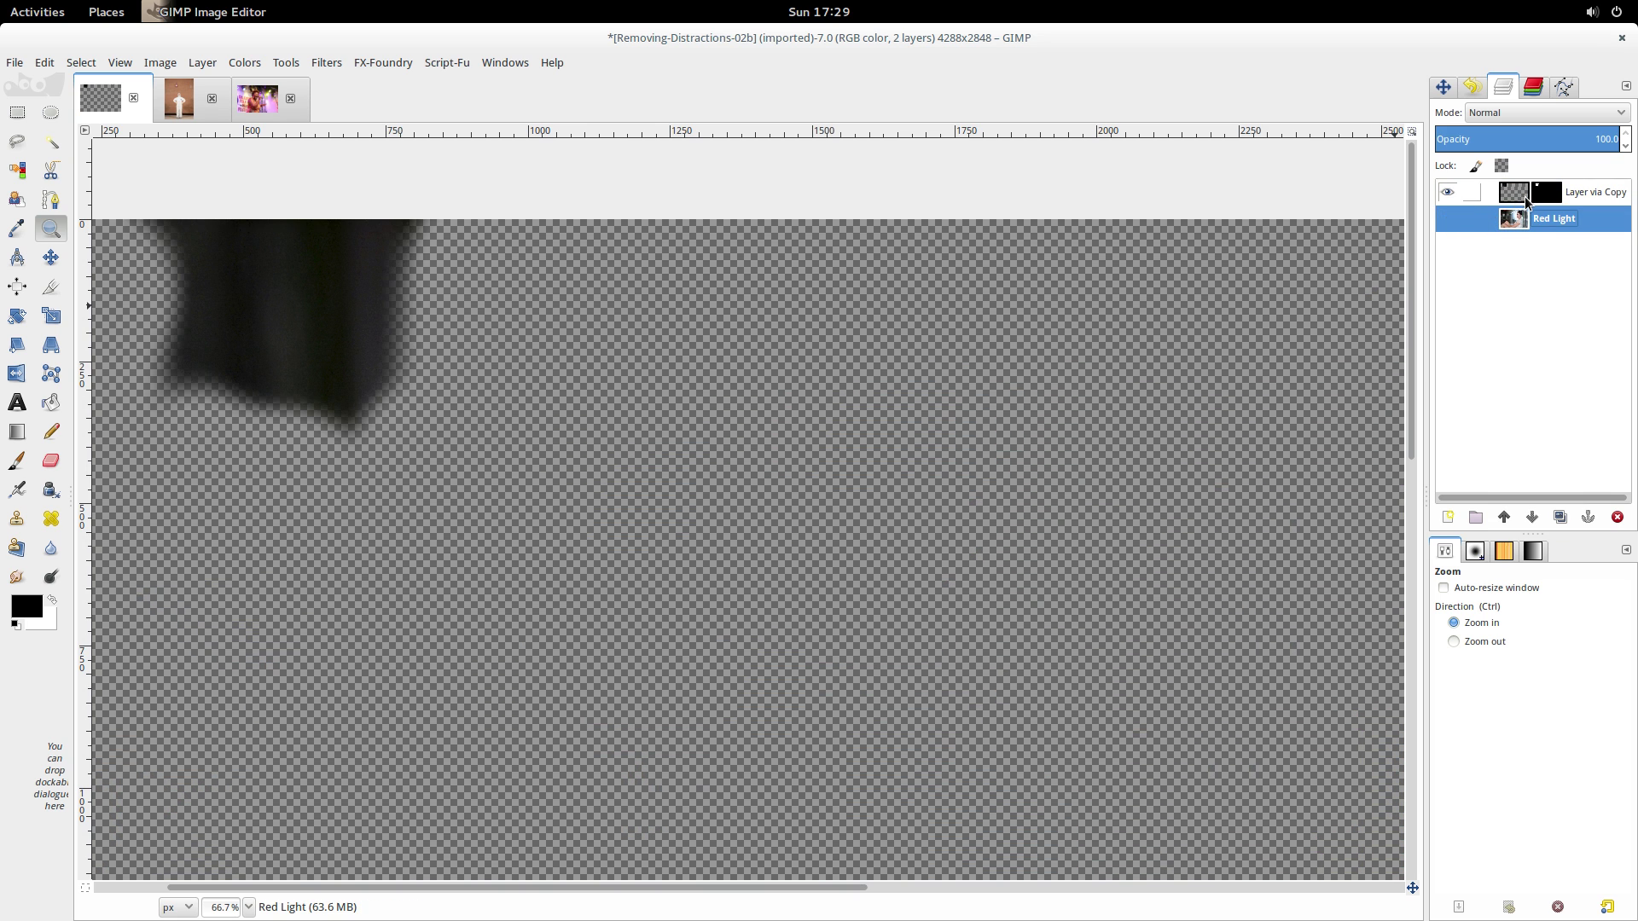
{"action": "left_click", "coordinate": [1526, 199]}
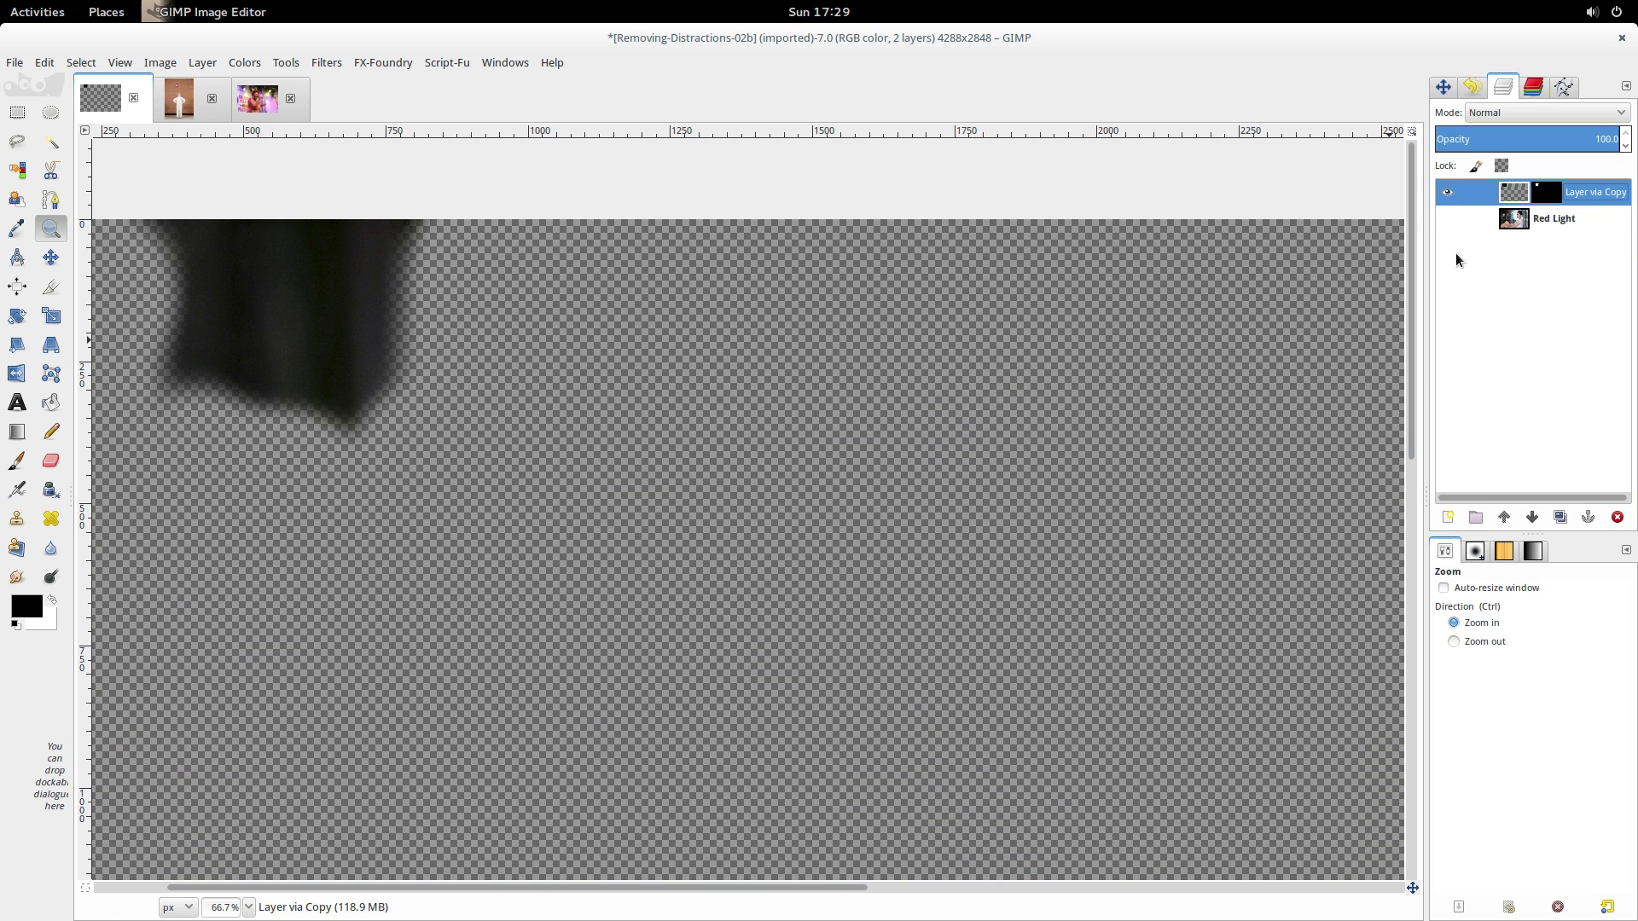
{"action": "left_click", "coordinate": [1448, 218]}
{"action": "left_click", "coordinate": [1521, 218]}
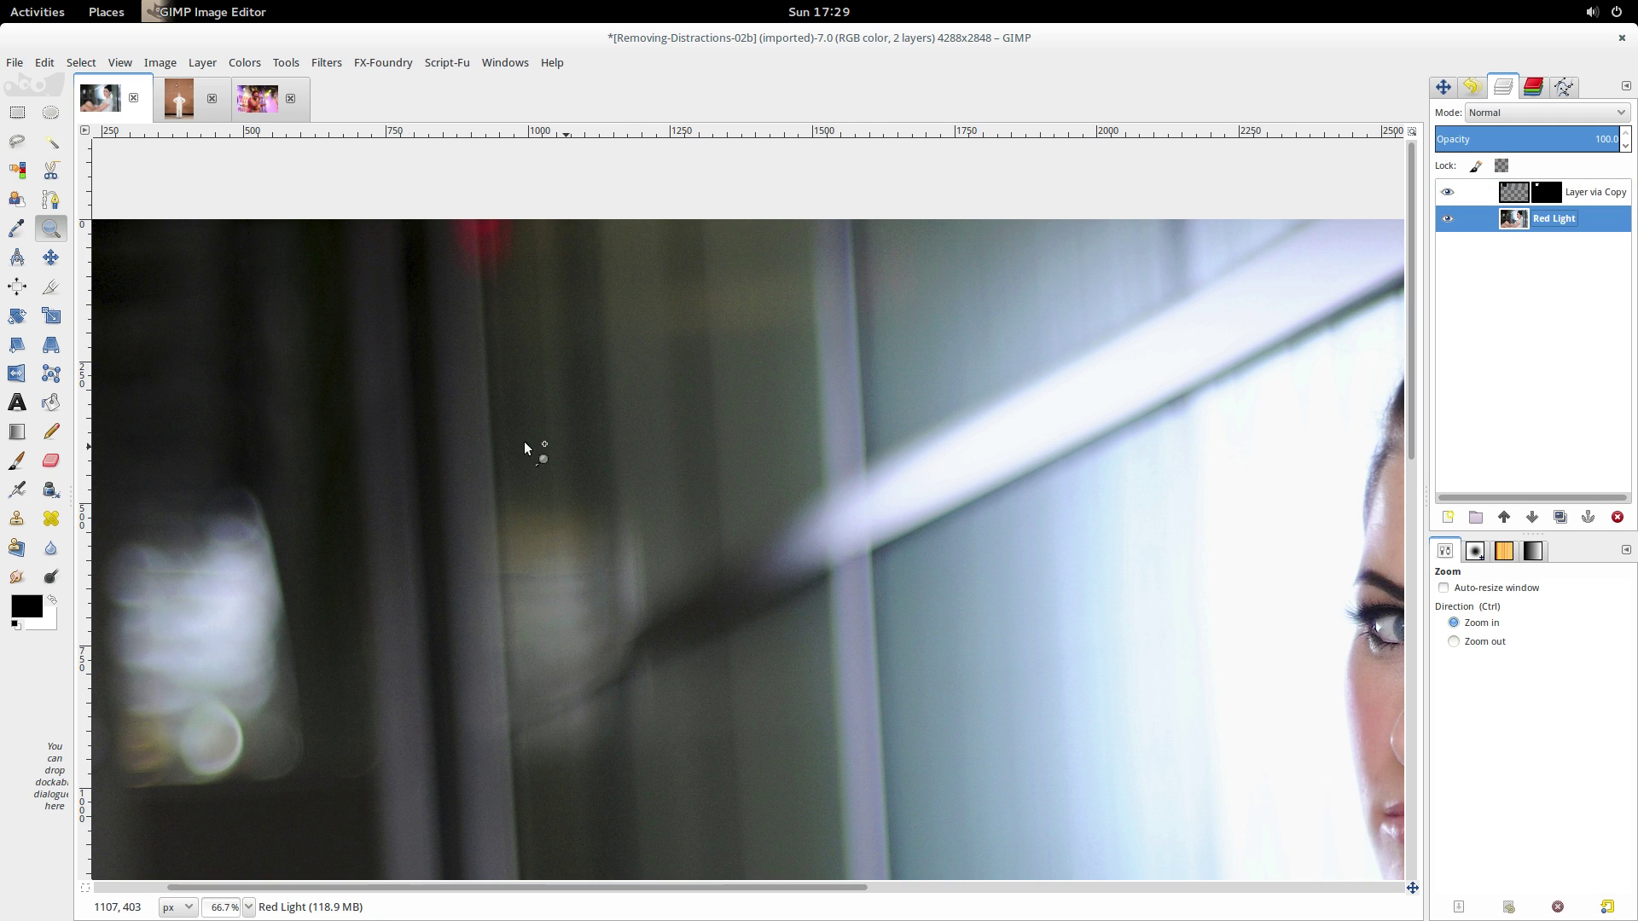
Step: Draw a 388×363 px rectangle selection of background below the second red light
{"action": "left_click", "coordinate": [17, 112]}
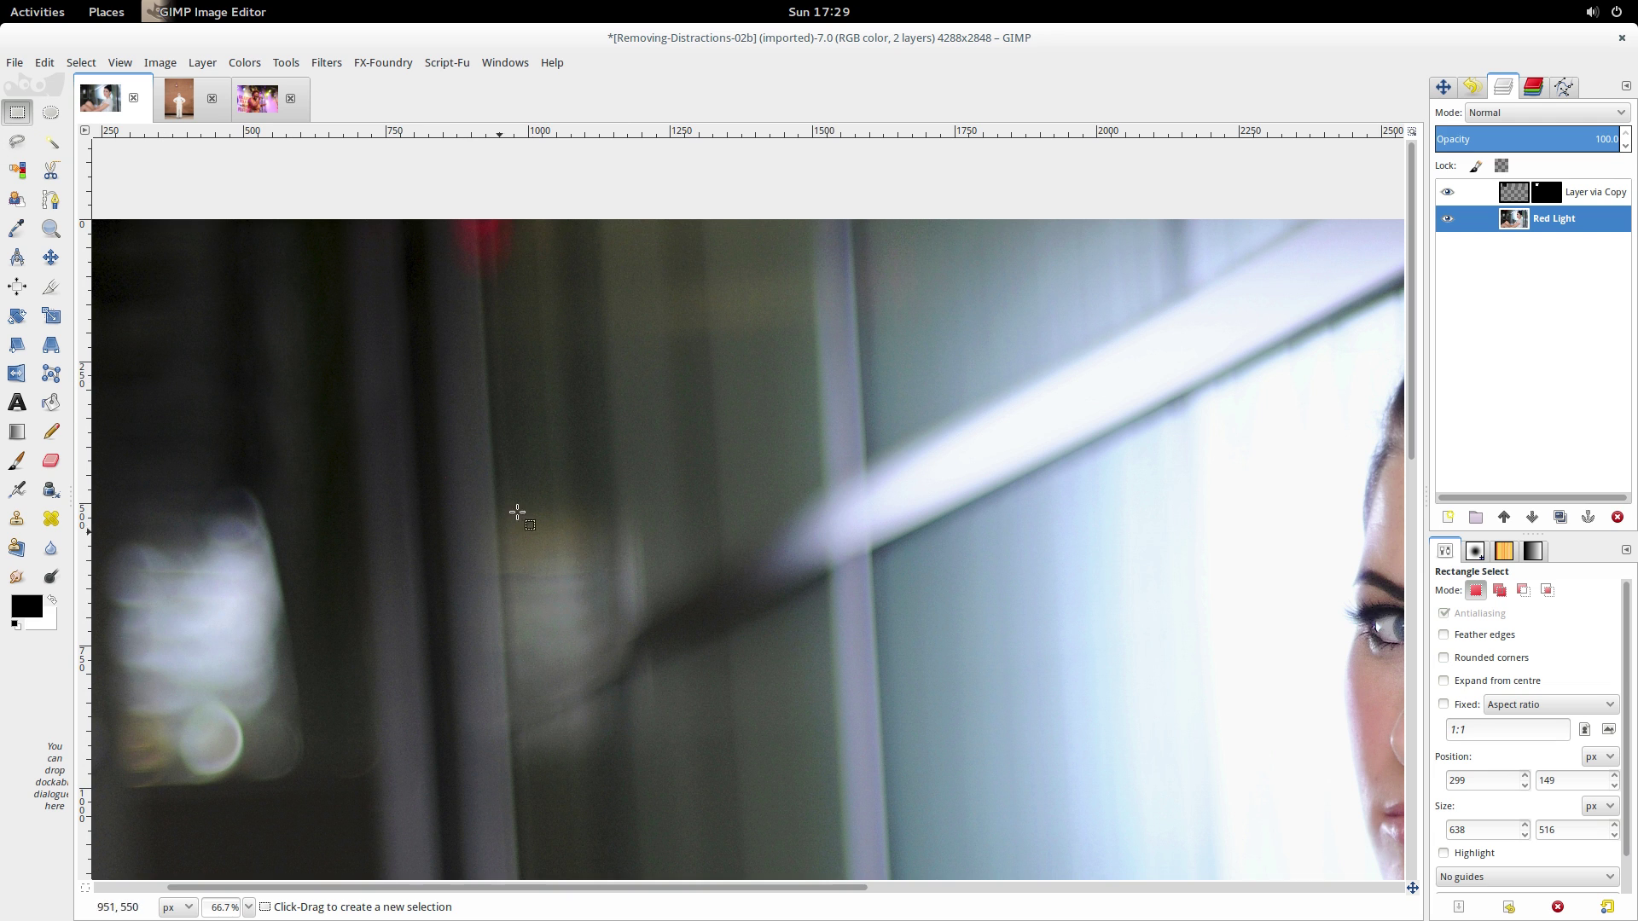
{"action": "left_click_drag", "start_coordinate": [390, 298], "coordinate": [611, 505]}
{"action": "left_click_drag", "start_coordinate": [515, 421], "coordinate": [506, 415]}
Step: Copy the selection to Layer via Copy #1 and move it up over the second red light
{"action": "left_click", "coordinate": [205, 64]}
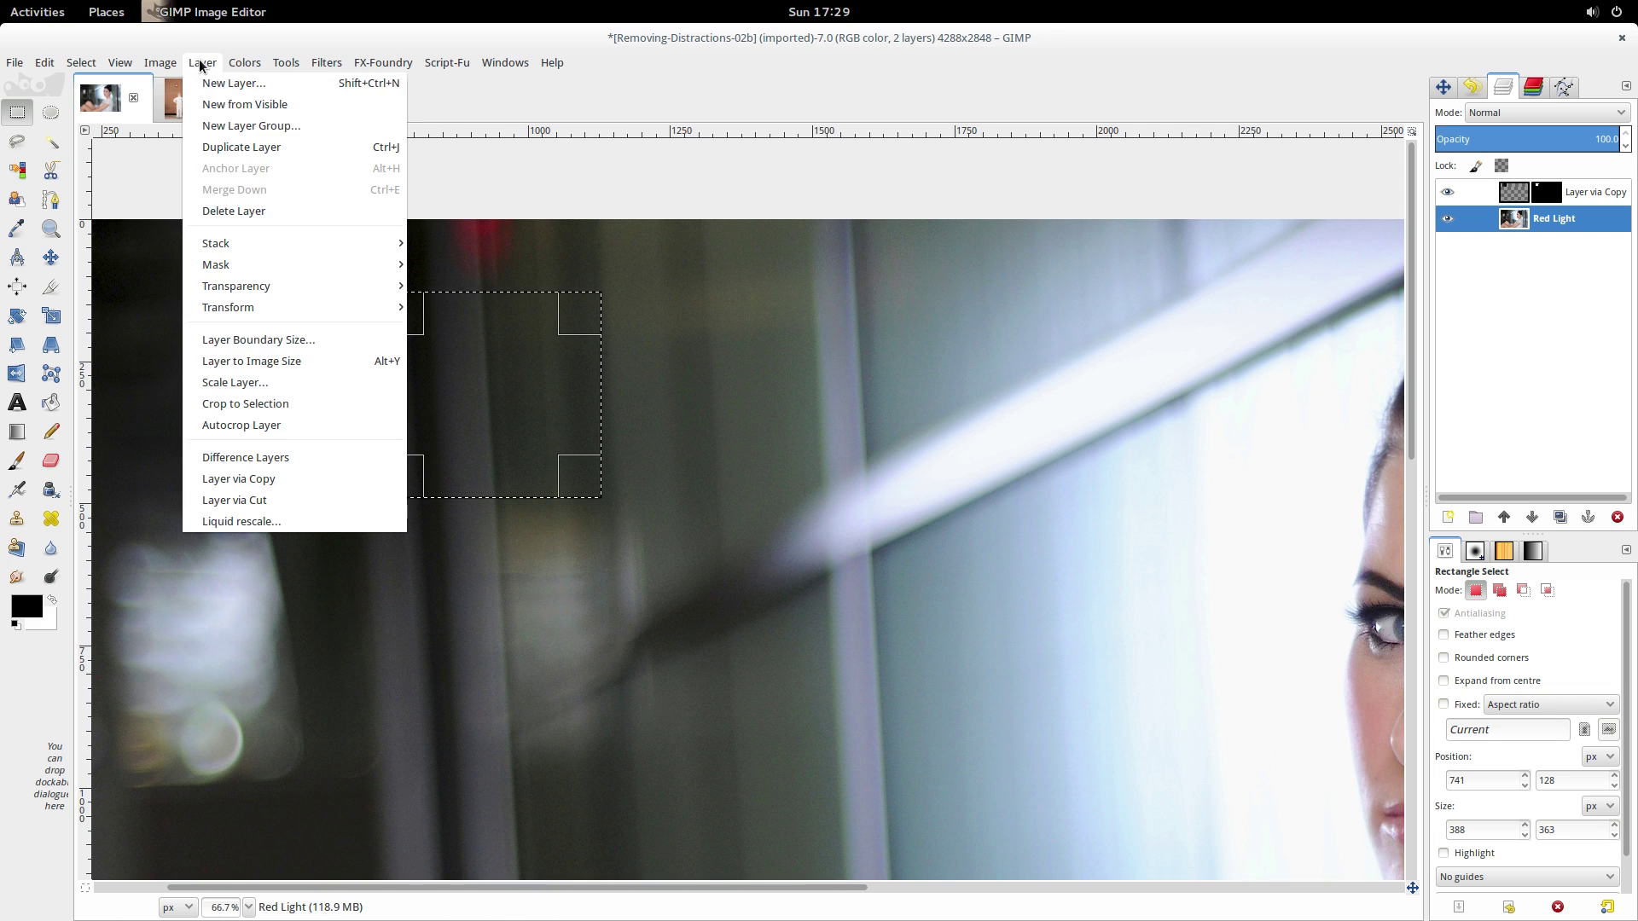
{"action": "left_click", "coordinate": [331, 481]}
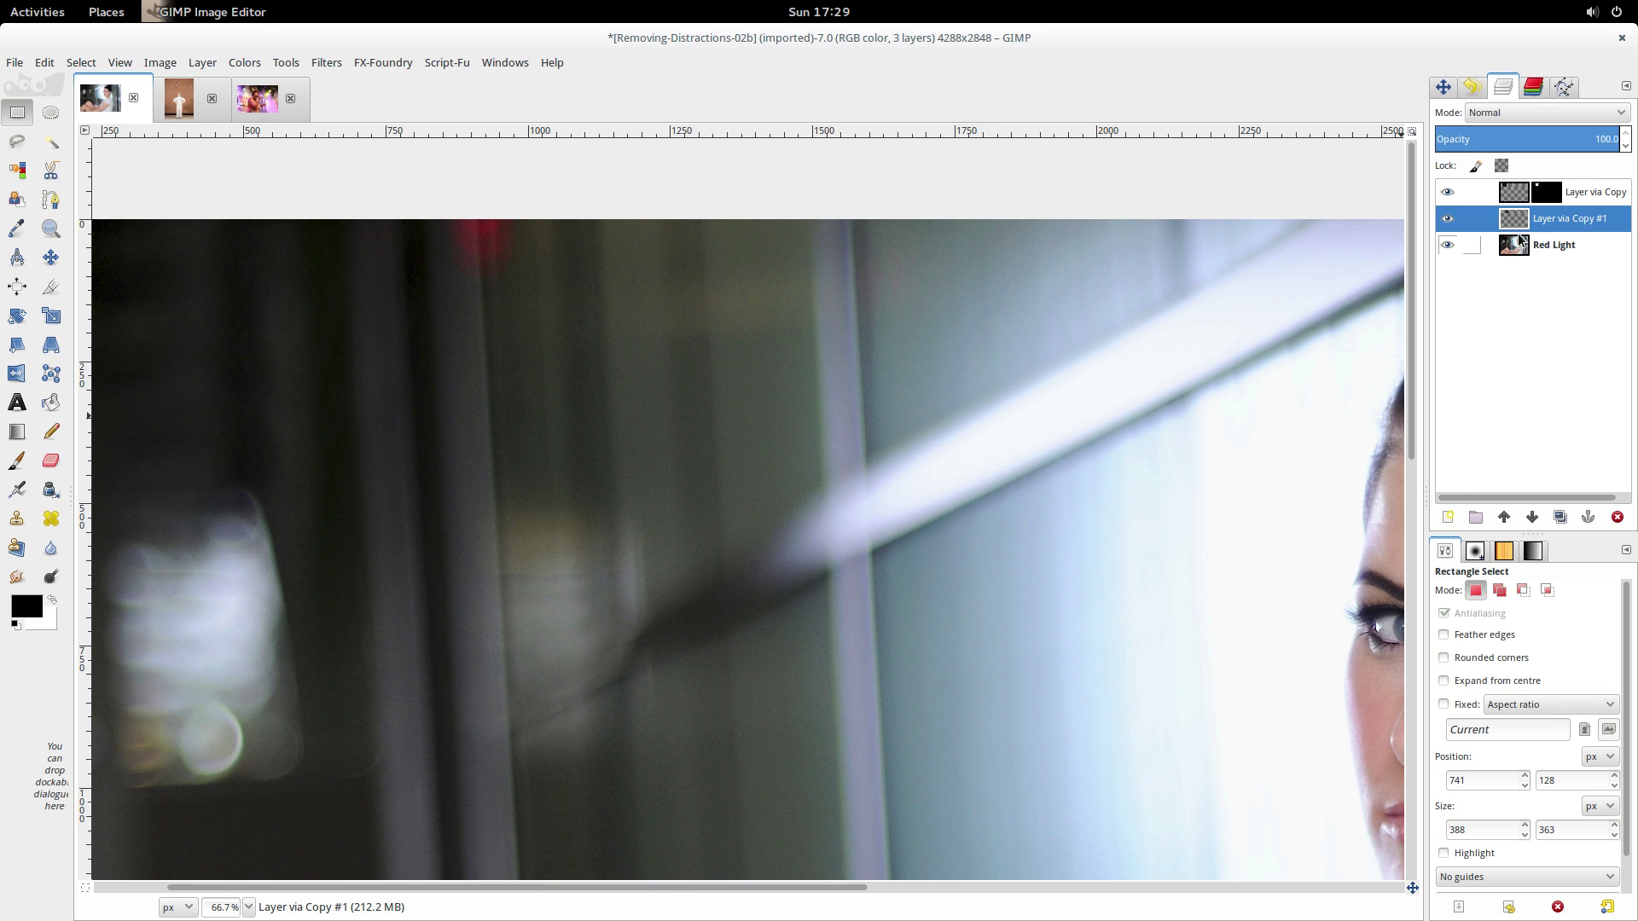
{"action": "left_click", "coordinate": [51, 257]}
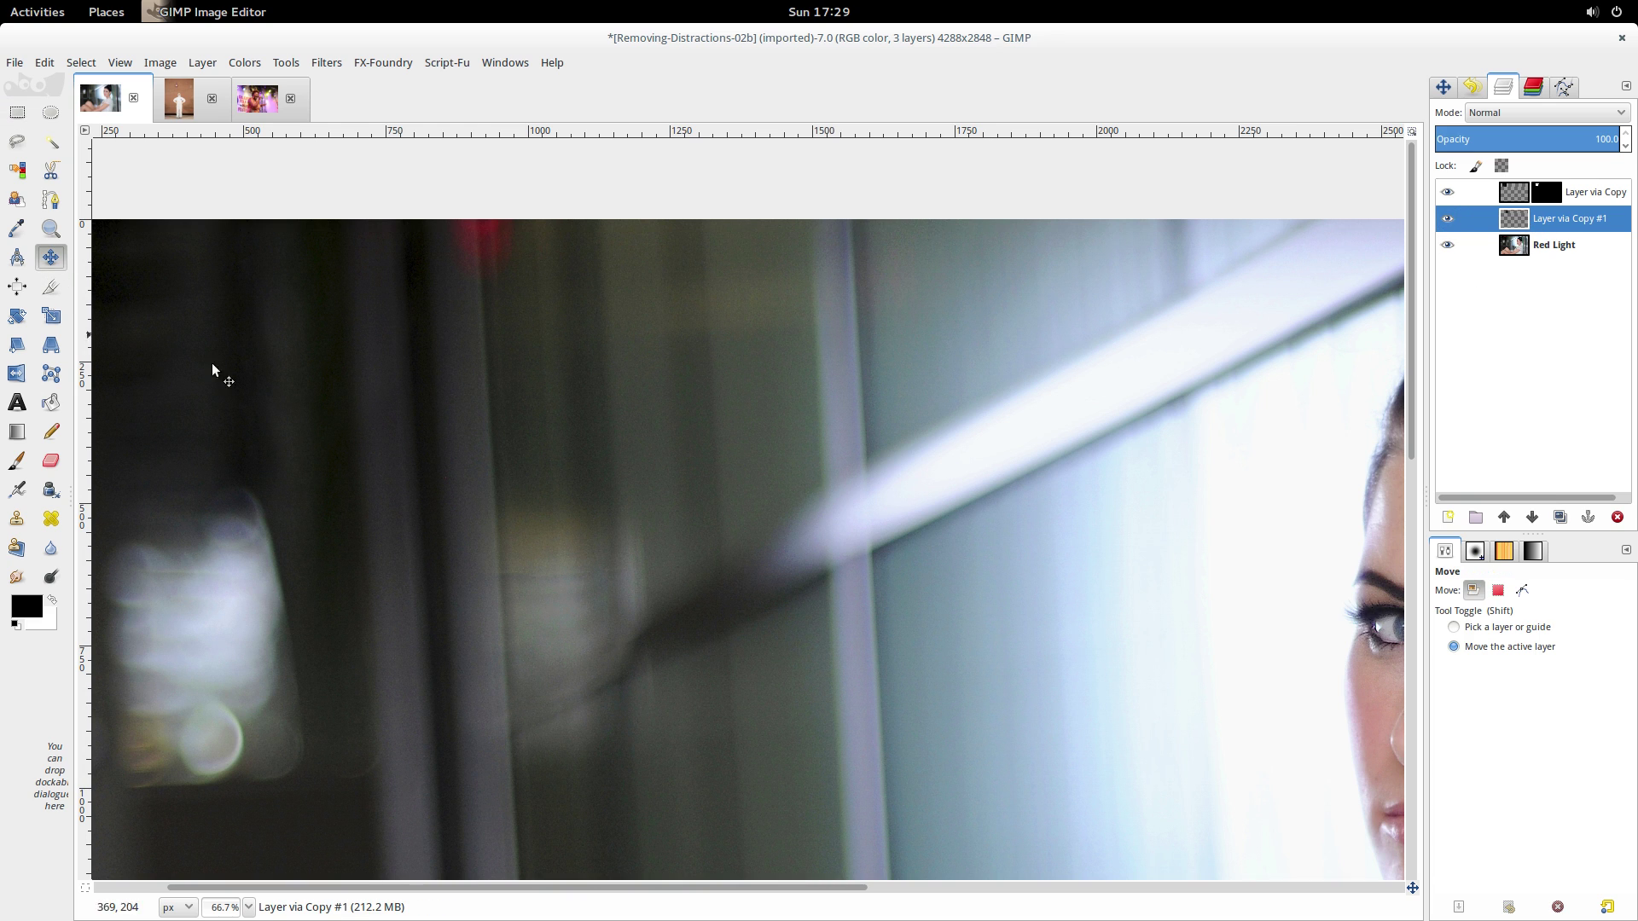
{"action": "left_click_drag", "start_coordinate": [479, 434], "coordinate": [475, 367]}
Step: Add a white, fully opaque layer mask to Layer via Copy #1
{"action": "right_click", "coordinate": [1521, 220]}
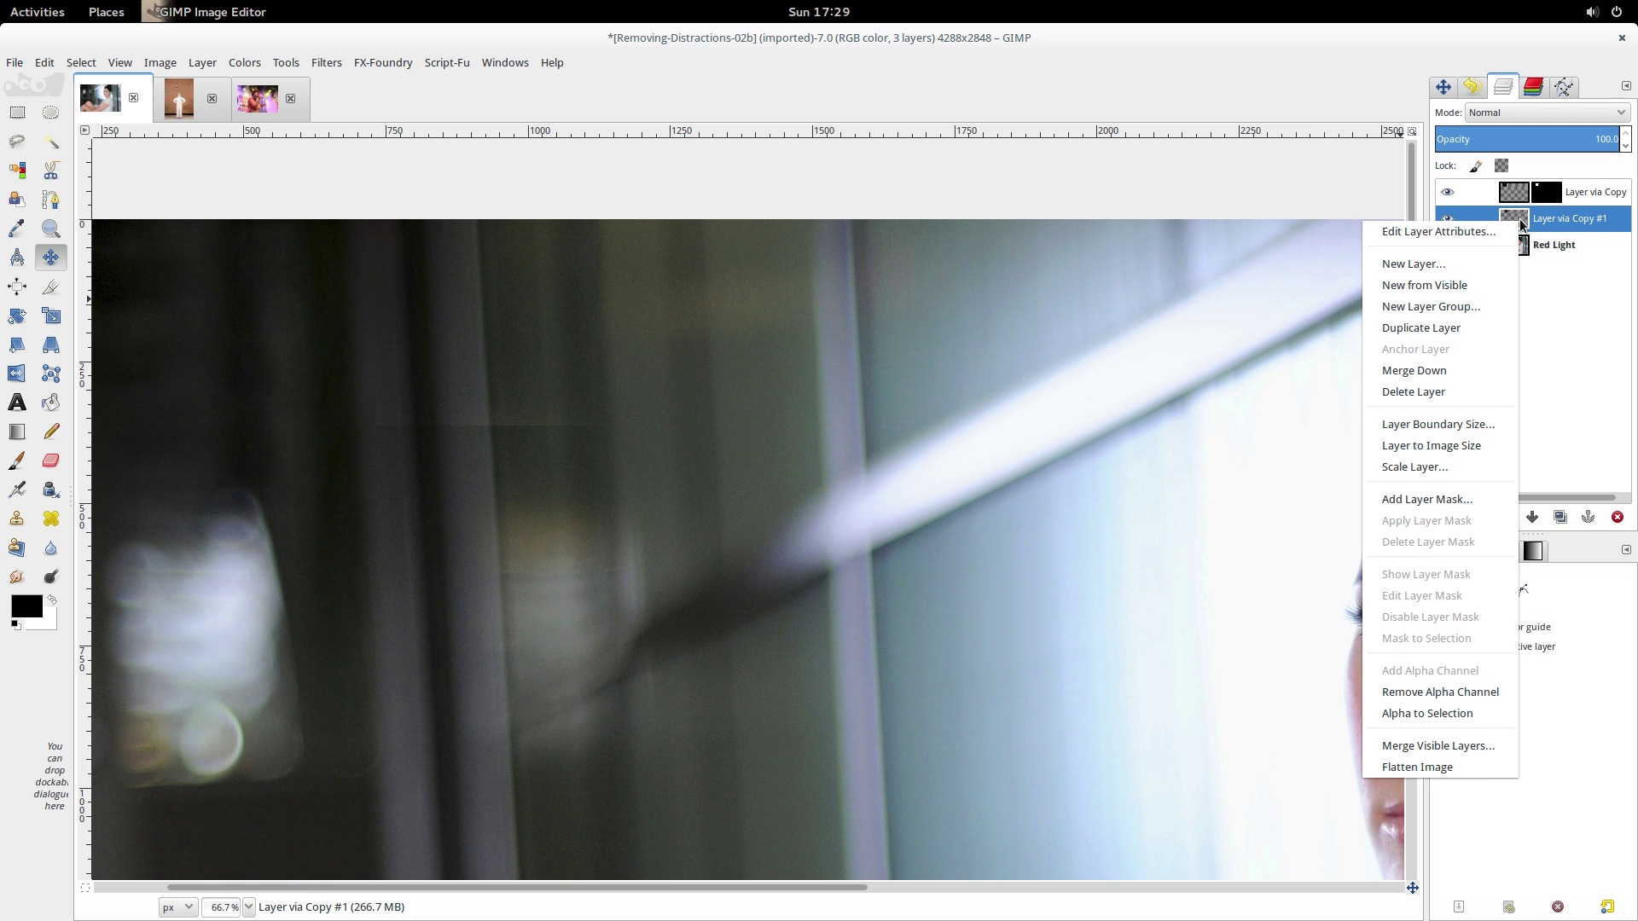
{"action": "left_click", "coordinate": [1464, 501]}
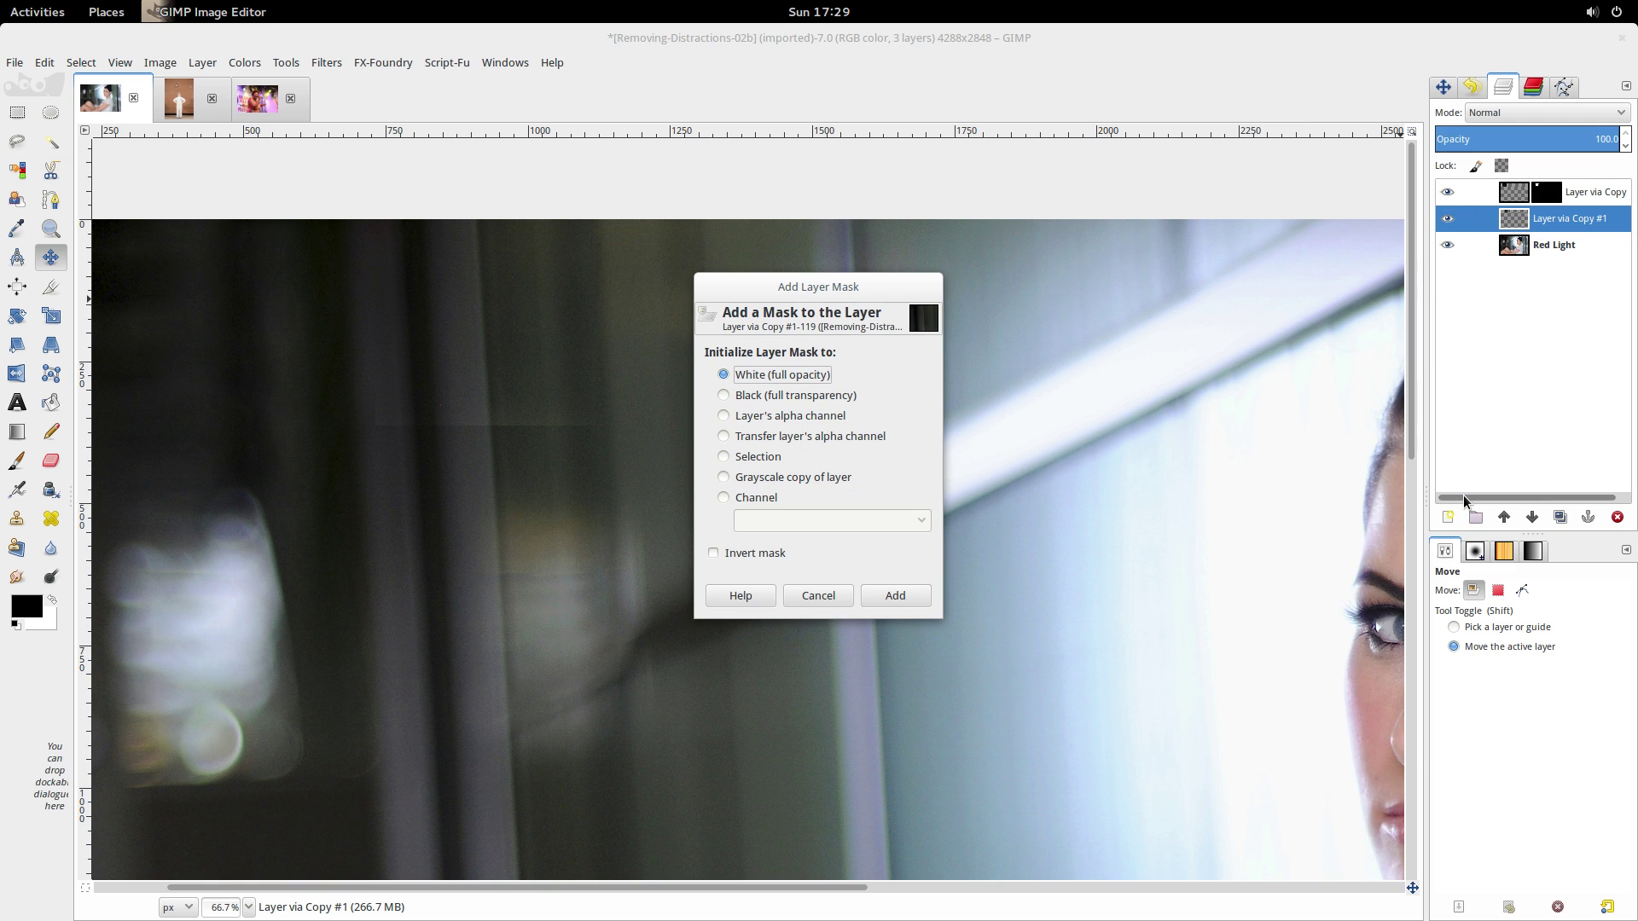
{"action": "left_click", "coordinate": [901, 594]}
Step: Select the Paintbrush and confirm black as the foreground colour
{"action": "left_click", "coordinate": [16, 461]}
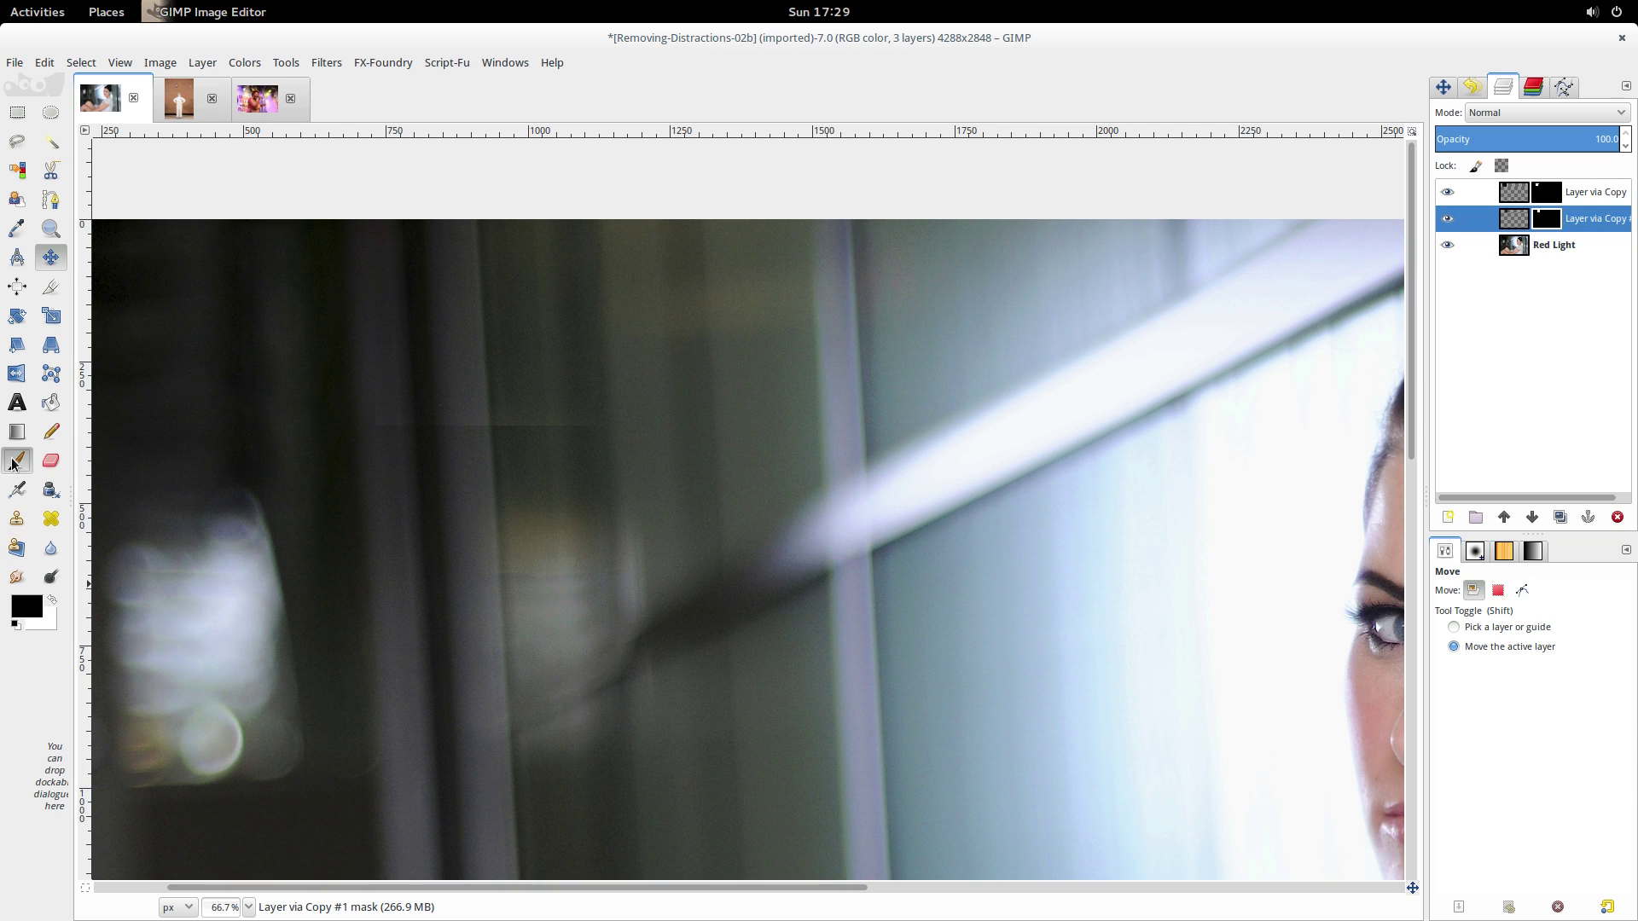
{"action": "left_click", "coordinate": [26, 608]}
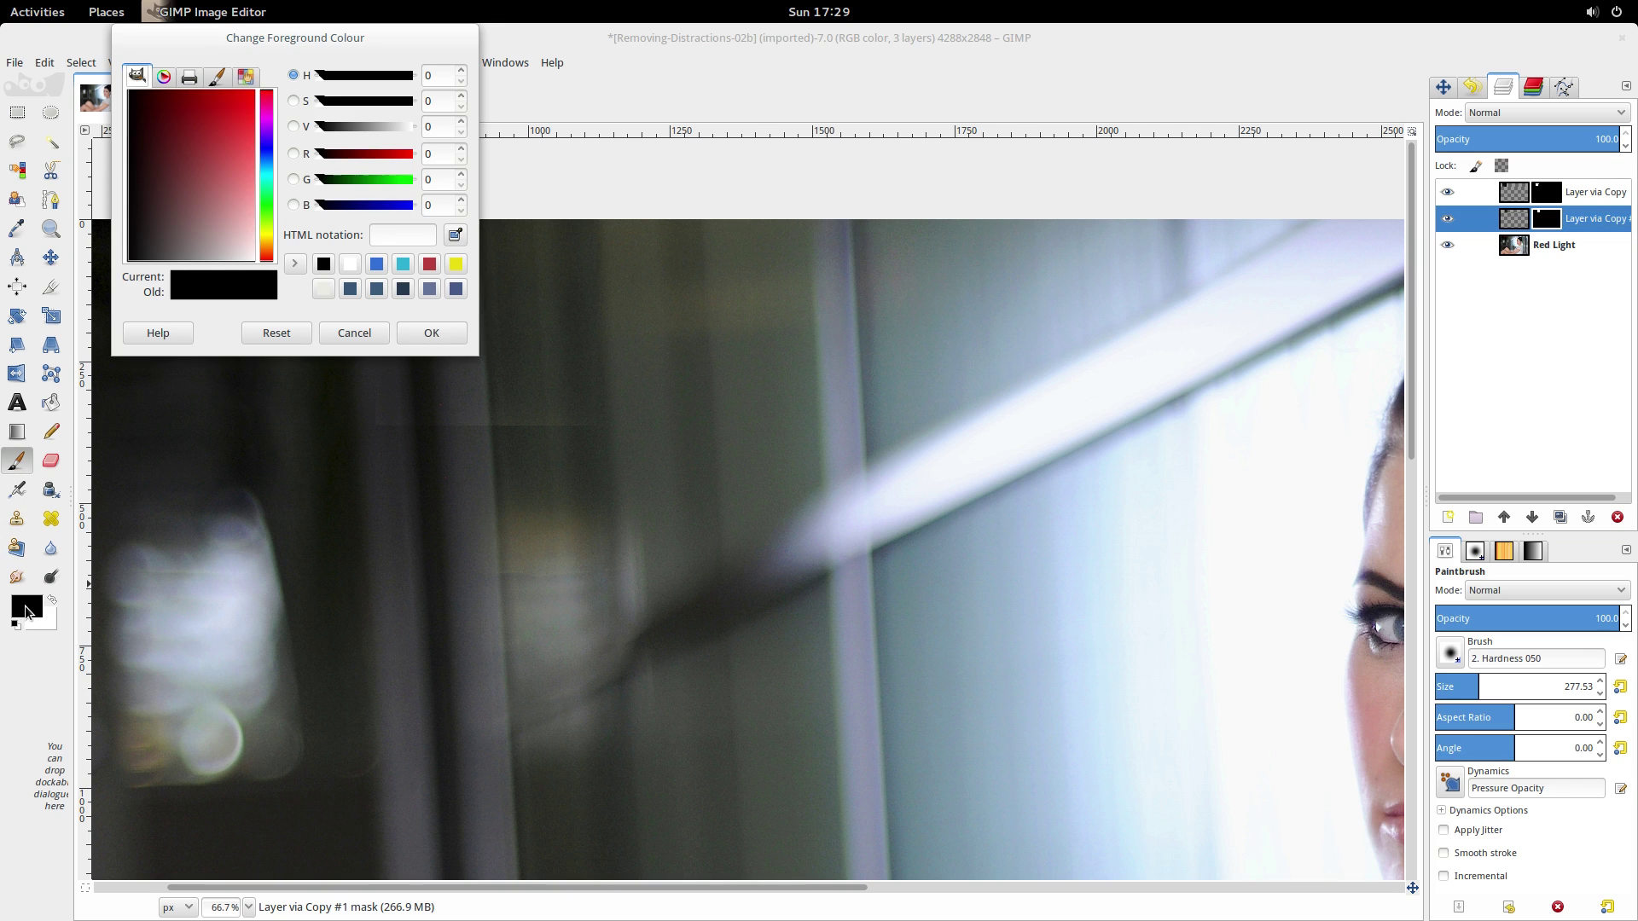
{"action": "left_click", "coordinate": [433, 335]}
Step: Paint black along the Layer via Copy #1 mask edges to blend the patch, then fit the image in the window
{"action": "left_click_drag", "start_coordinate": [372, 218], "coordinate": [377, 427]}
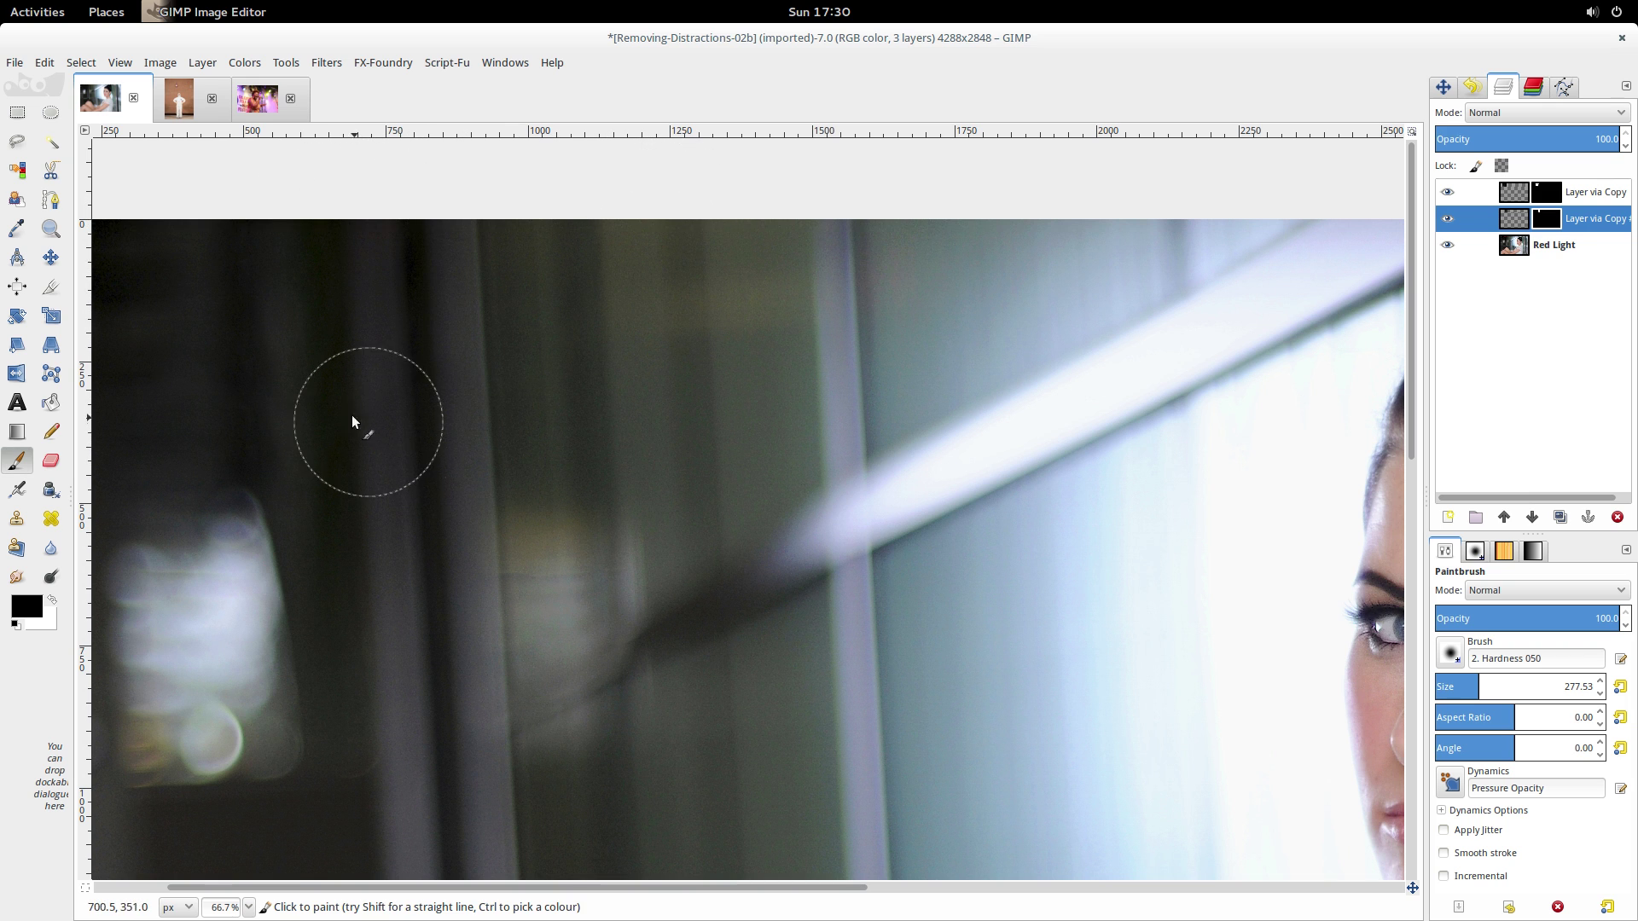
{"action": "key", "text": "shift+ctrl+j"}
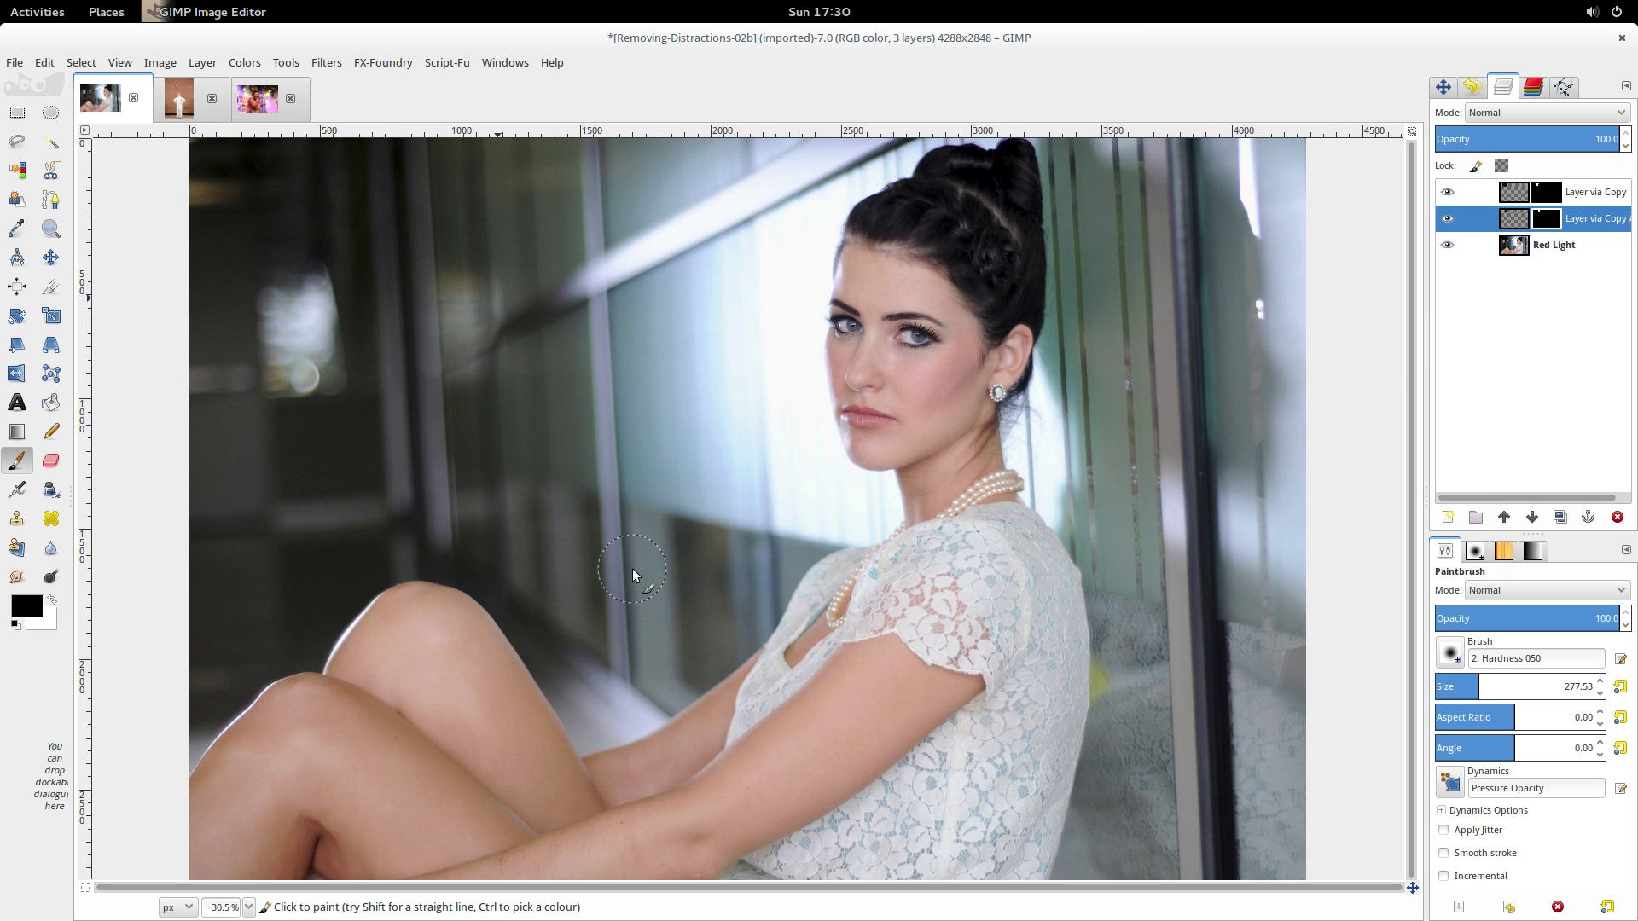